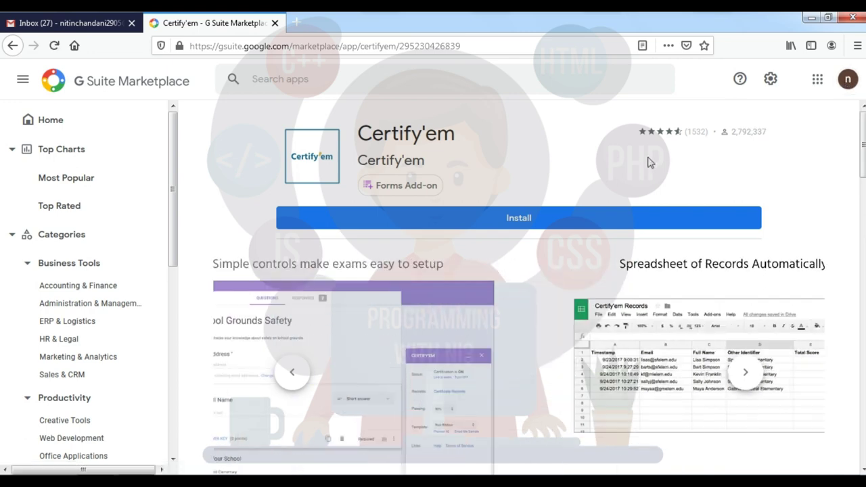
Install the Certify'em Forms add-on, choosing the Google account and allowing the requested access permissions
{"action": "left_click", "coordinate": [480, 218]}
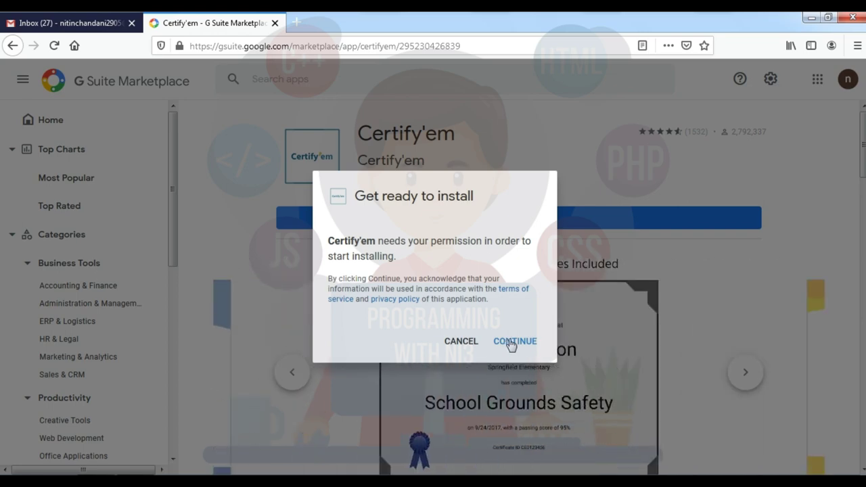
{"action": "left_click", "coordinate": [511, 344]}
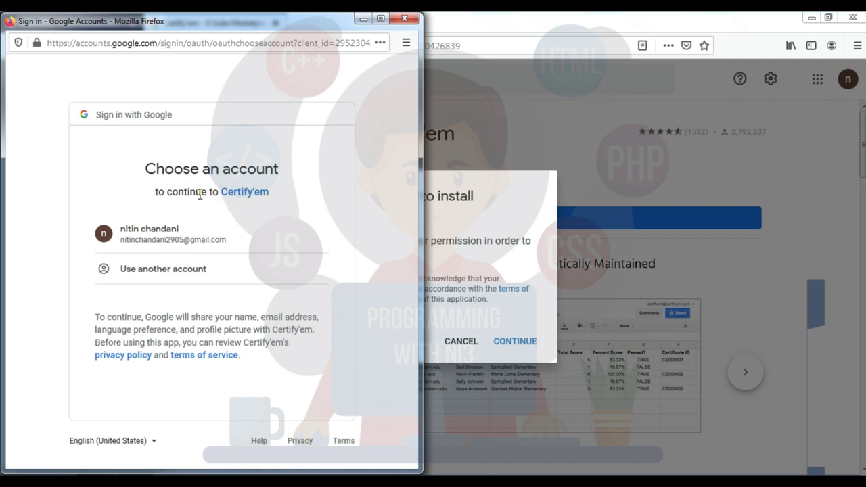
{"action": "left_click", "coordinate": [168, 234]}
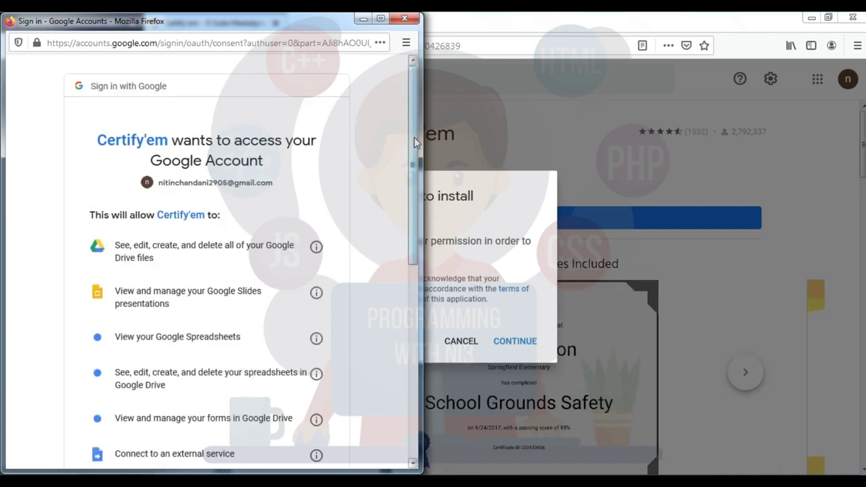
{"action": "scroll", "coordinate": [399, 203], "scroll_direction": "down", "scroll_amount": 3}
{"action": "scroll", "coordinate": [398, 237], "scroll_direction": "down", "scroll_amount": 3}
{"action": "scroll", "coordinate": [402, 213], "scroll_direction": "up", "scroll_amount": 5}
{"action": "scroll", "coordinate": [399, 228], "scroll_direction": "down", "scroll_amount": 3}
{"action": "scroll", "coordinate": [400, 307], "scroll_direction": "down", "scroll_amount": 2}
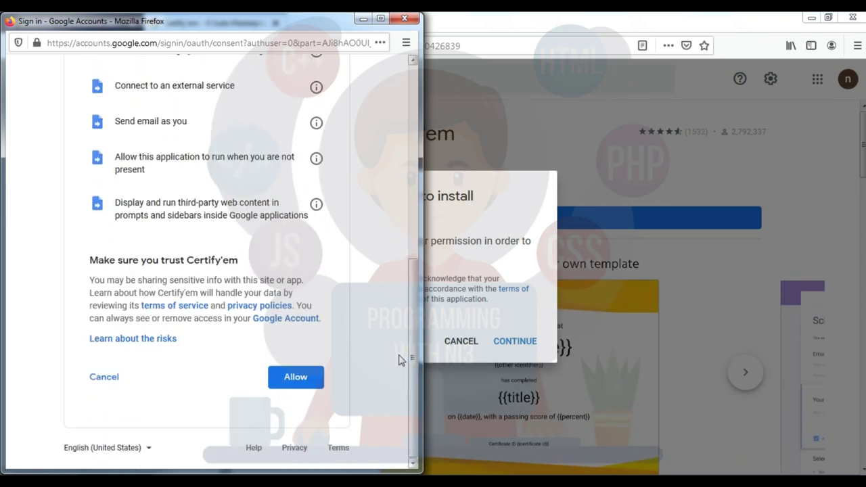
{"action": "left_click", "coordinate": [292, 375]}
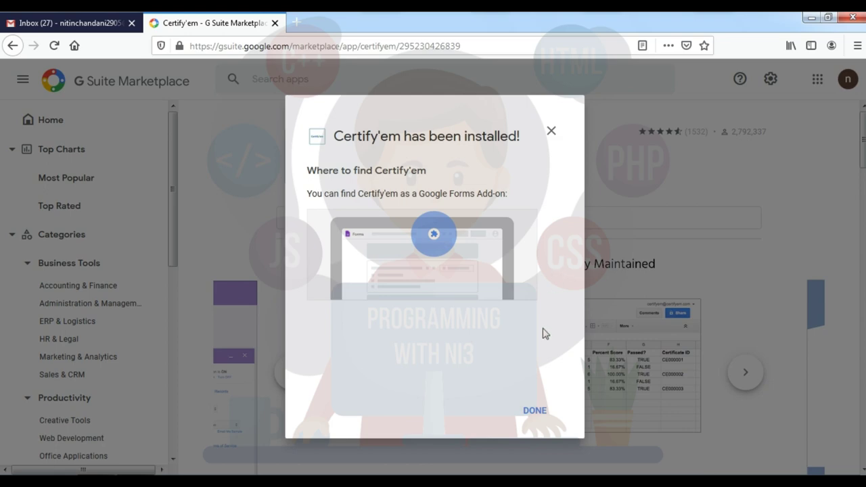
{"action": "left_click", "coordinate": [533, 412]}
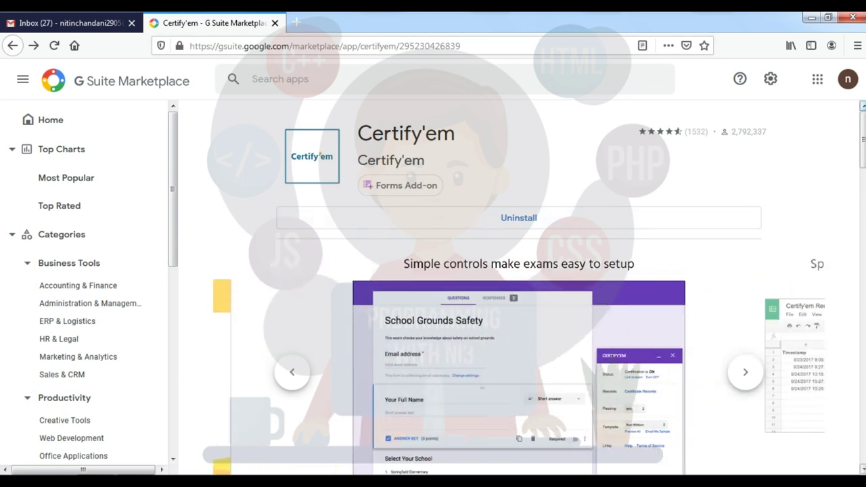
Switch to Google Drive and create a new Google Forms form there
{"action": "left_click", "coordinate": [818, 79]}
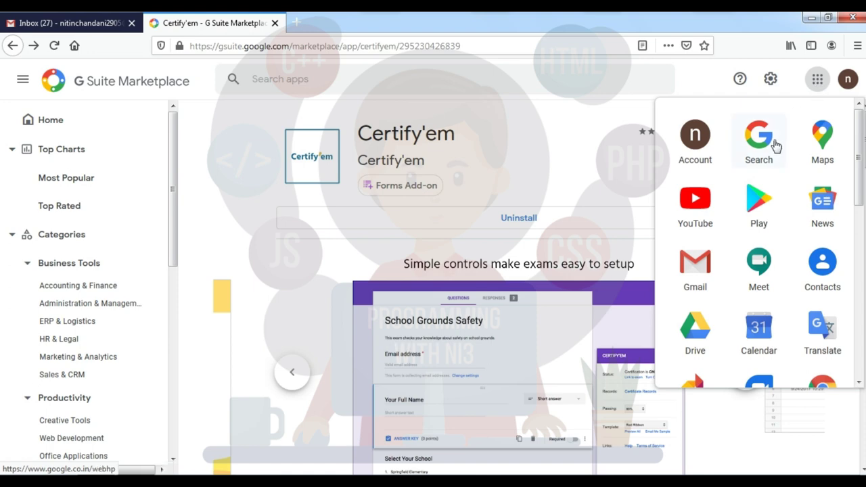
{"action": "scroll", "coordinate": [861, 194], "scroll_direction": "down", "scroll_amount": 4}
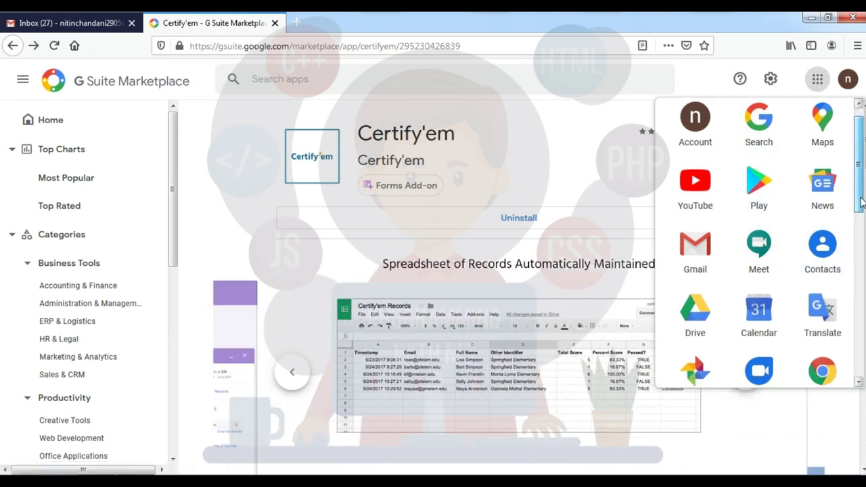
{"action": "scroll", "coordinate": [756, 244], "scroll_direction": "up", "scroll_amount": 4}
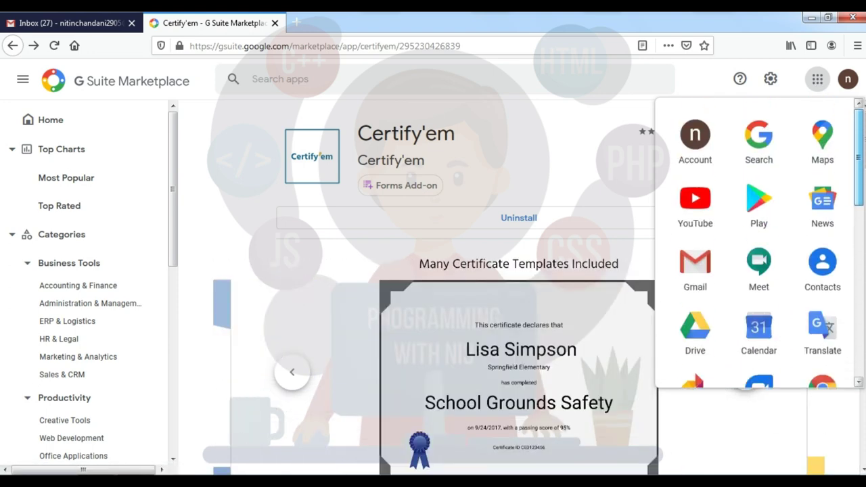
{"action": "scroll", "coordinate": [756, 244], "scroll_direction": "down", "scroll_amount": 4}
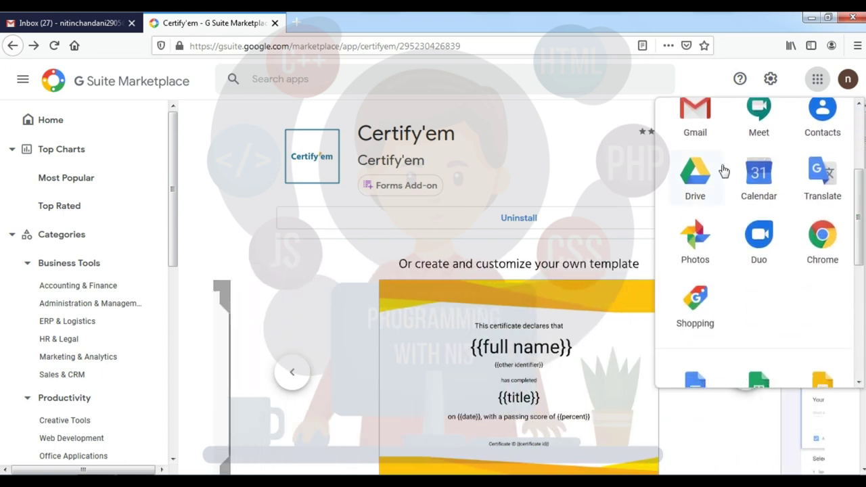
{"action": "left_click", "coordinate": [701, 174]}
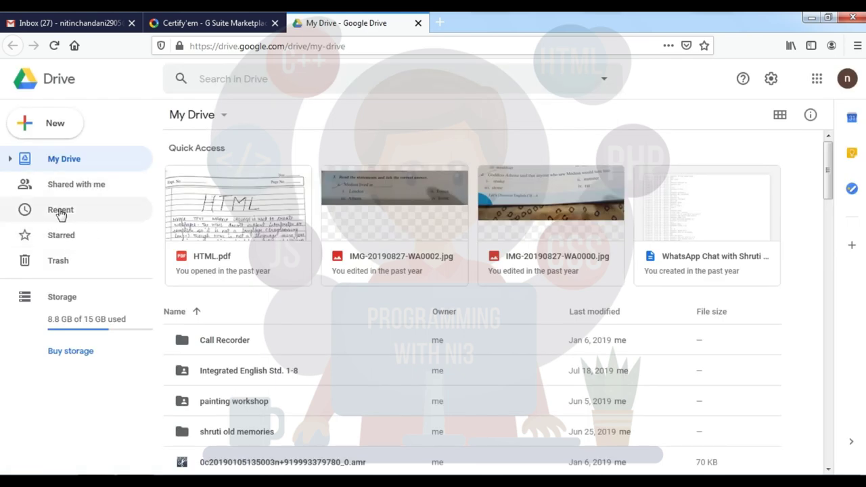
{"action": "left_click", "coordinate": [30, 124]}
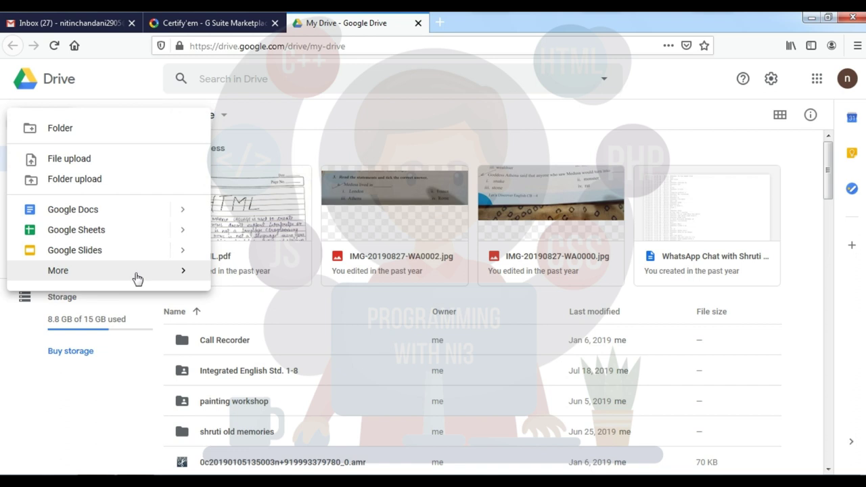
{"action": "mouse_move", "coordinate": [178, 277]}
{"action": "left_click", "coordinate": [257, 281]}
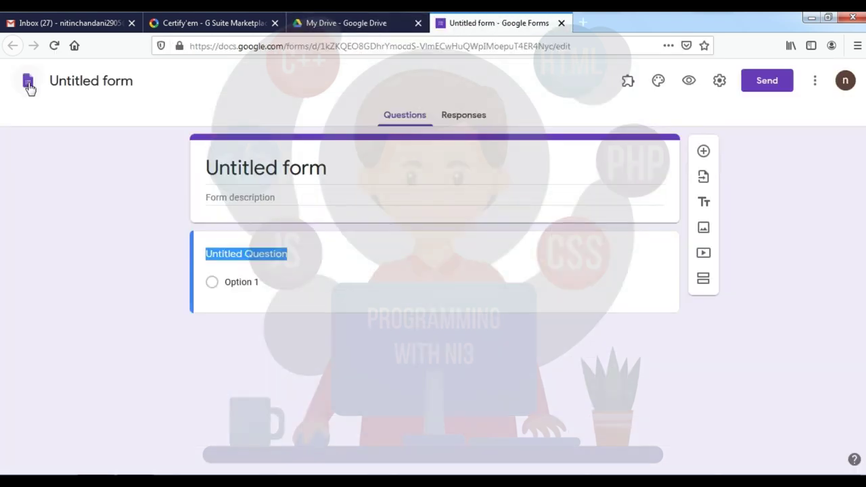
Go to the Google Forms home page and create a Blank form from the template gallery
{"action": "left_click", "coordinate": [28, 83]}
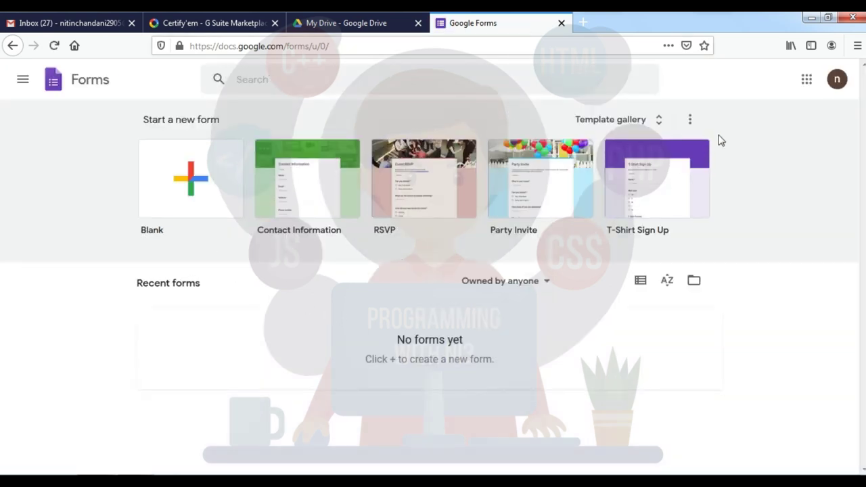
{"action": "left_click", "coordinate": [632, 121]}
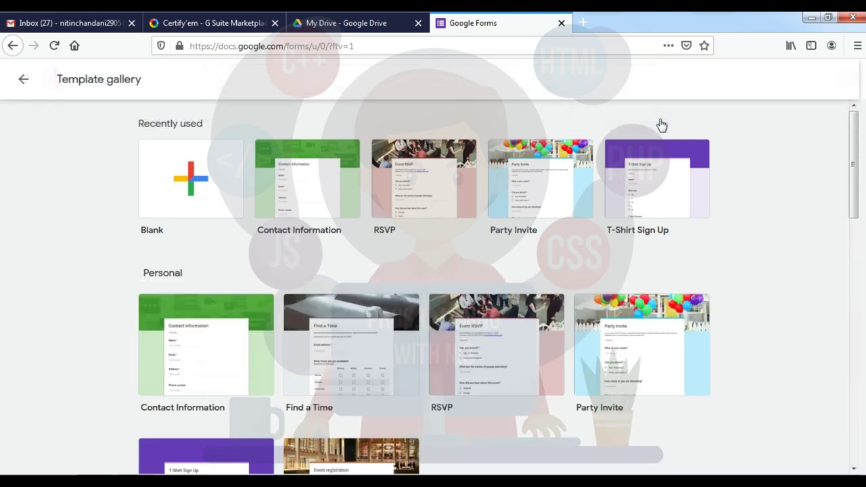
{"action": "mouse_move", "coordinate": [854, 139]}
{"action": "left_mouse_down"}
{"action": "mouse_move", "coordinate": [853, 179]}
{"action": "mouse_move", "coordinate": [864, 137]}
{"action": "left_mouse_up"}
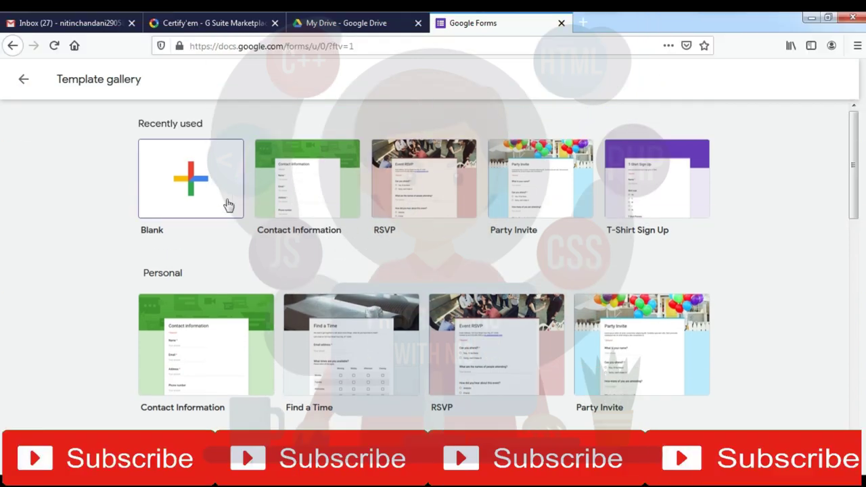
{"action": "left_click", "coordinate": [191, 203]}
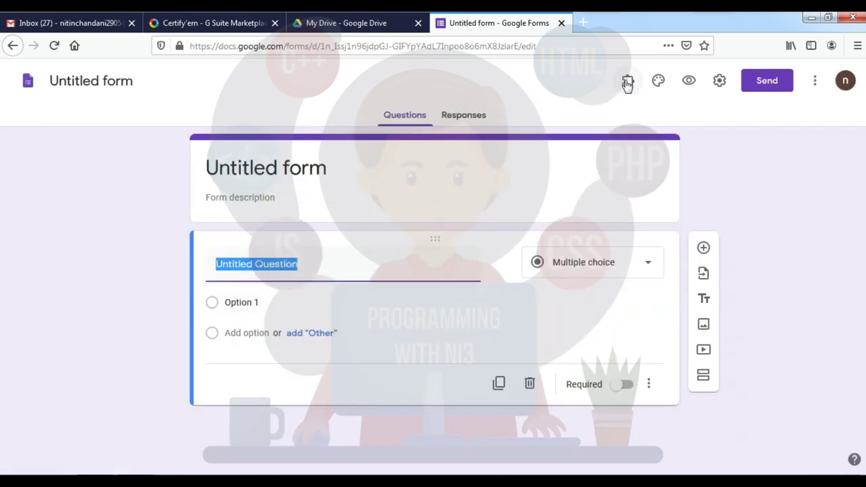
Make the form a quiz in its settings and review the grade release and respondent visibility options
{"action": "left_click", "coordinate": [717, 87]}
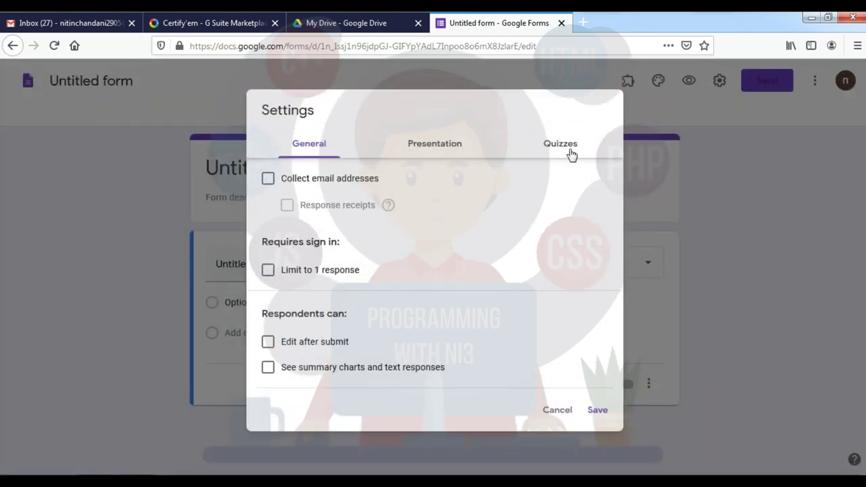
{"action": "left_click", "coordinate": [555, 151]}
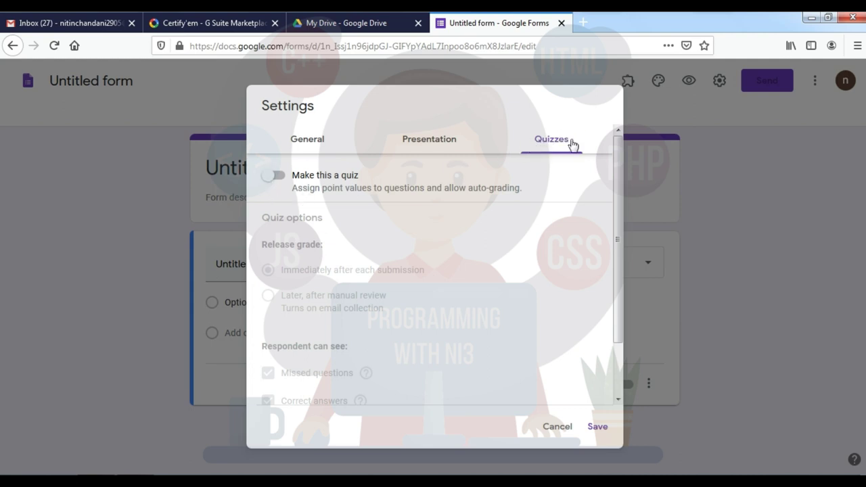
{"action": "left_click", "coordinate": [277, 176]}
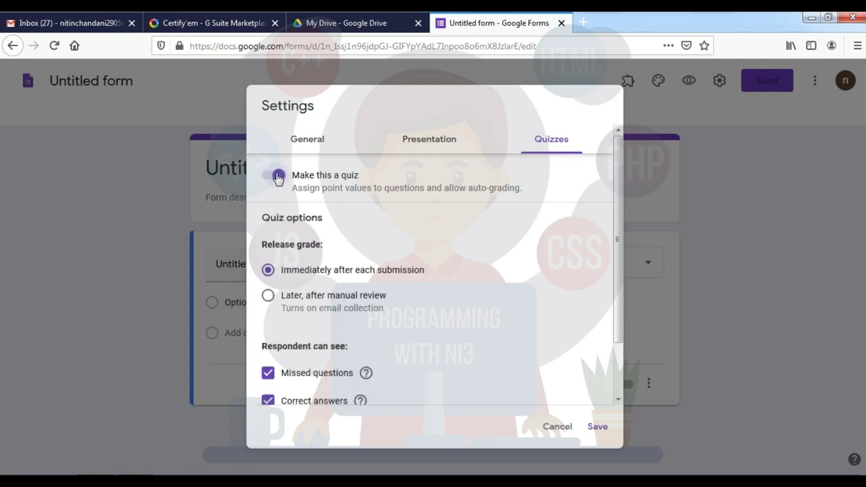
{"action": "left_click_drag", "start_coordinate": [617, 211], "coordinate": [619, 304]}
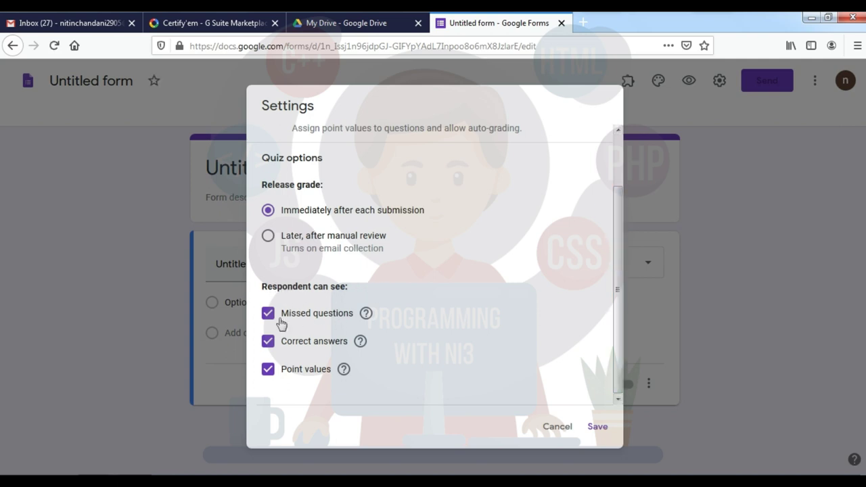
{"action": "left_click_drag", "start_coordinate": [620, 284], "coordinate": [623, 313]}
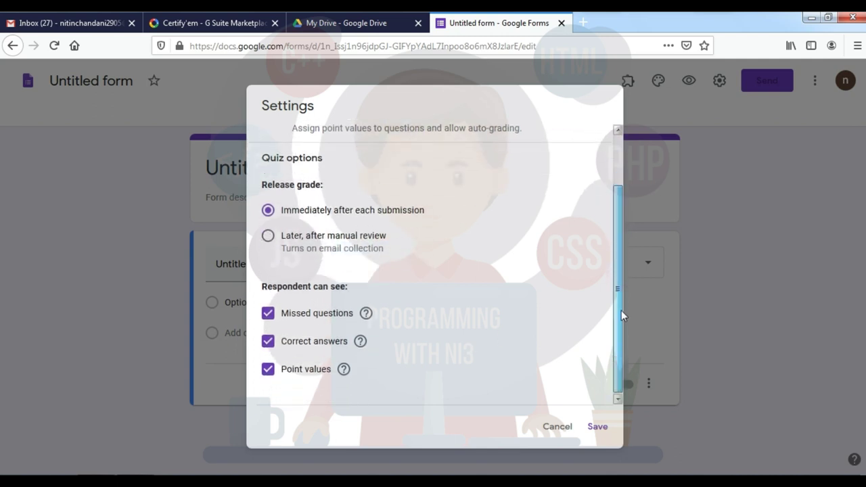
{"action": "mouse_move", "coordinate": [367, 317]}
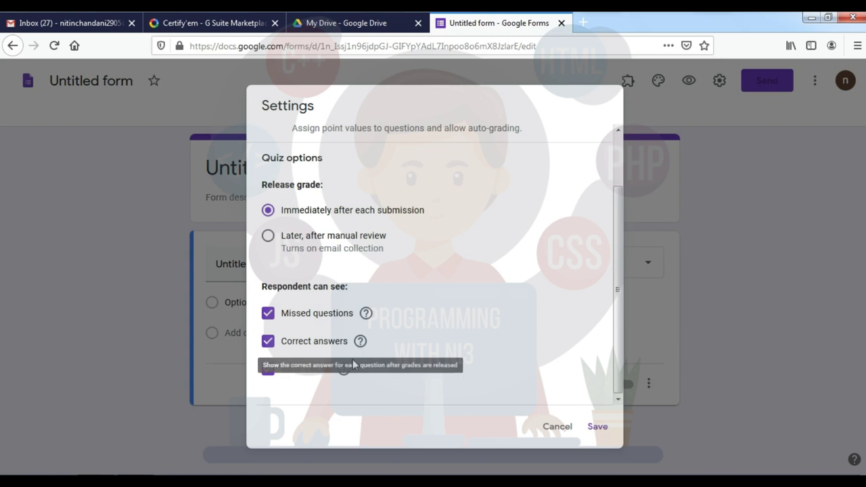
{"action": "left_click_drag", "start_coordinate": [618, 286], "coordinate": [636, 211]}
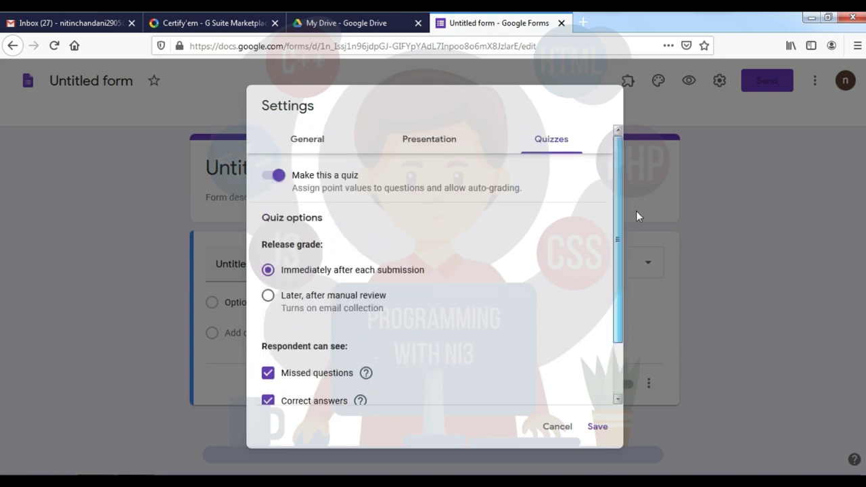
Limit the form to 1 response, enable the progress bar and shuffled question order, and save the settings
{"action": "left_click", "coordinate": [302, 143]}
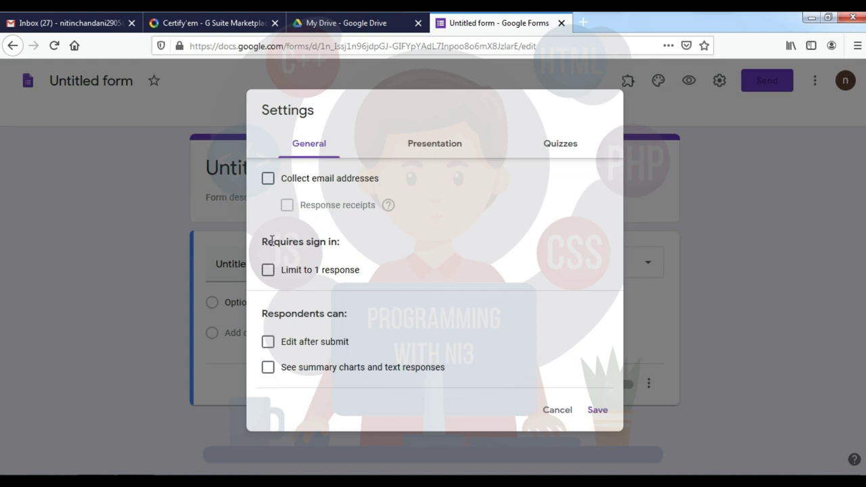
{"action": "left_click", "coordinate": [268, 271]}
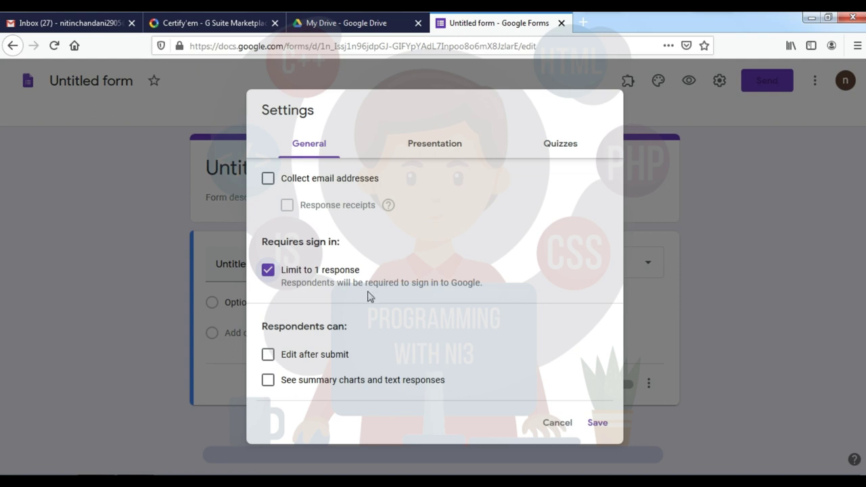
{"action": "left_click", "coordinate": [403, 148]}
{"action": "left_click", "coordinate": [295, 182]}
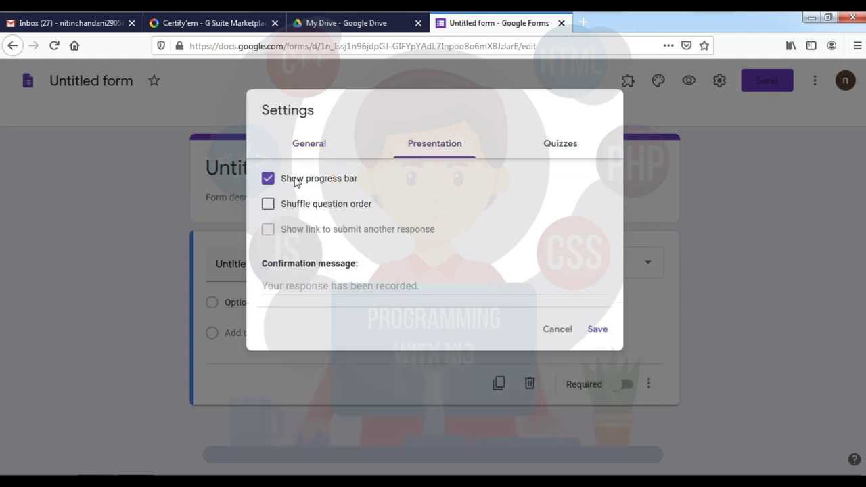
{"action": "left_click", "coordinate": [284, 209]}
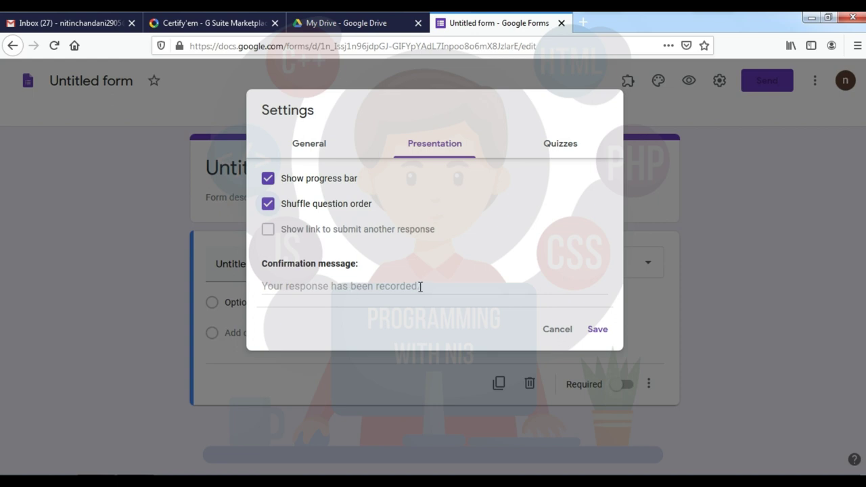
{"action": "left_click", "coordinate": [324, 146]}
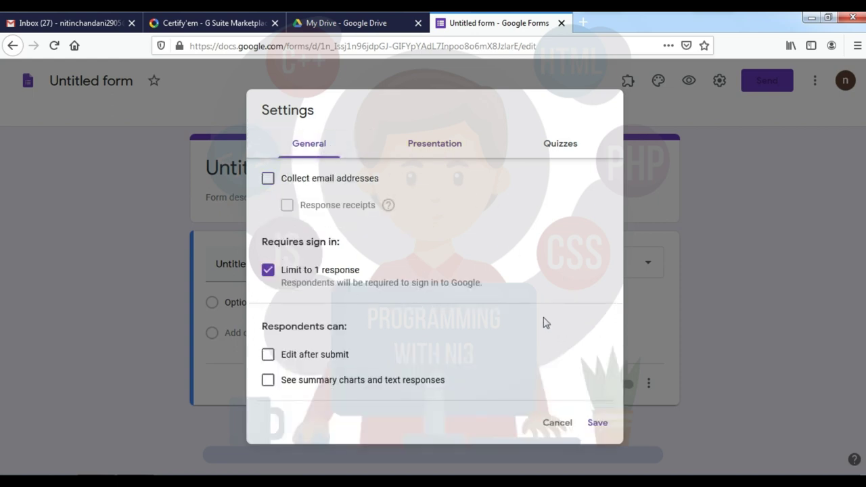
{"action": "left_click", "coordinate": [599, 425]}
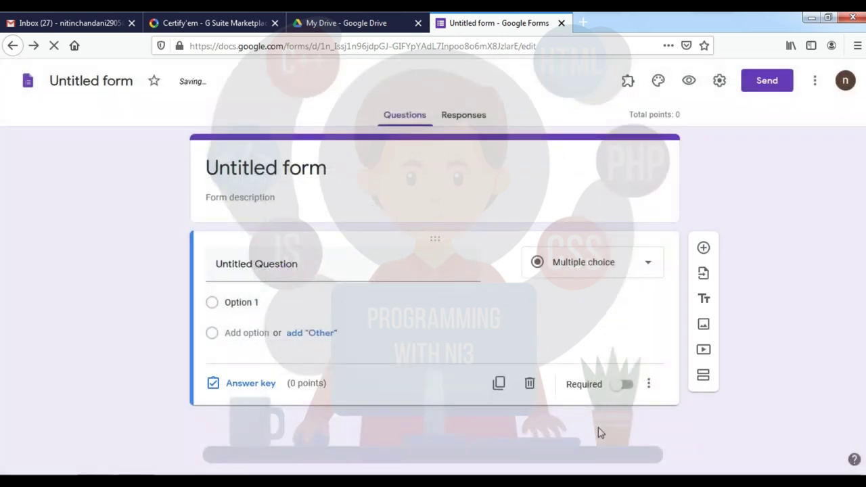
Set the form's title to "Basic Computer Quiz"
{"action": "left_click", "coordinate": [262, 174]}
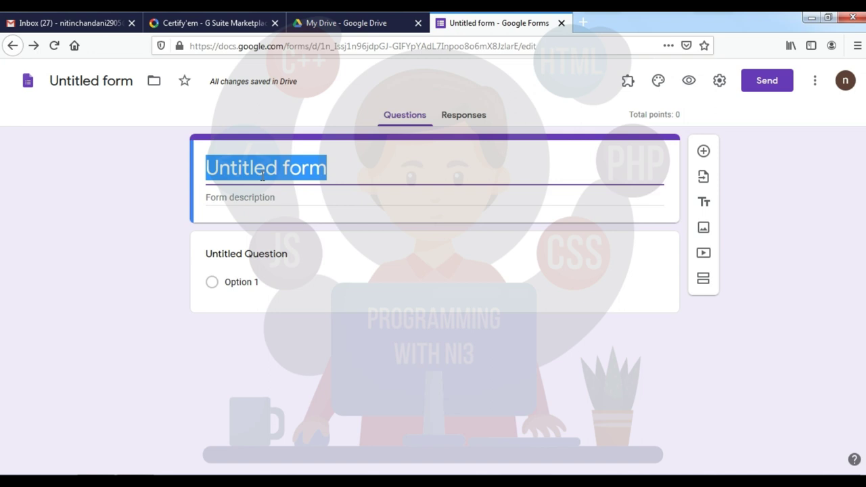
{"action": "type", "text": "Co"}
{"action": "key", "text": "BackSpace"}
{"action": "key", "text": "BackSpace"}
{"action": "type", "text": "Basic "}
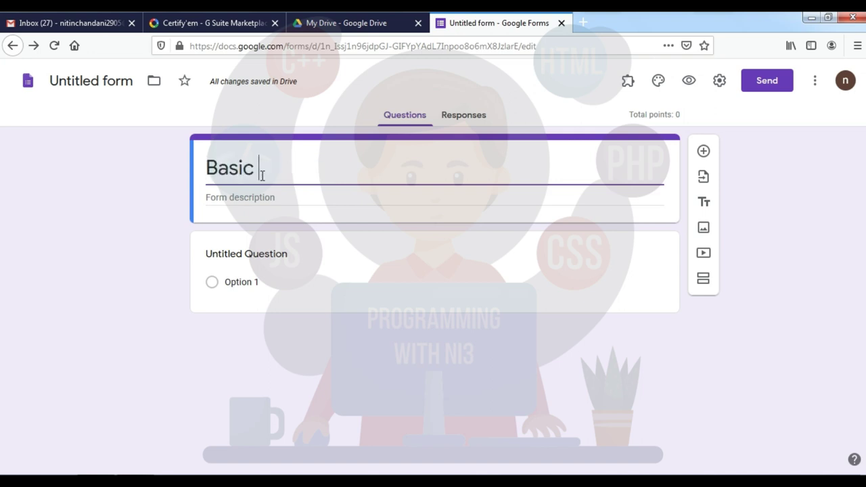
{"action": "type", "text": "Computer"}
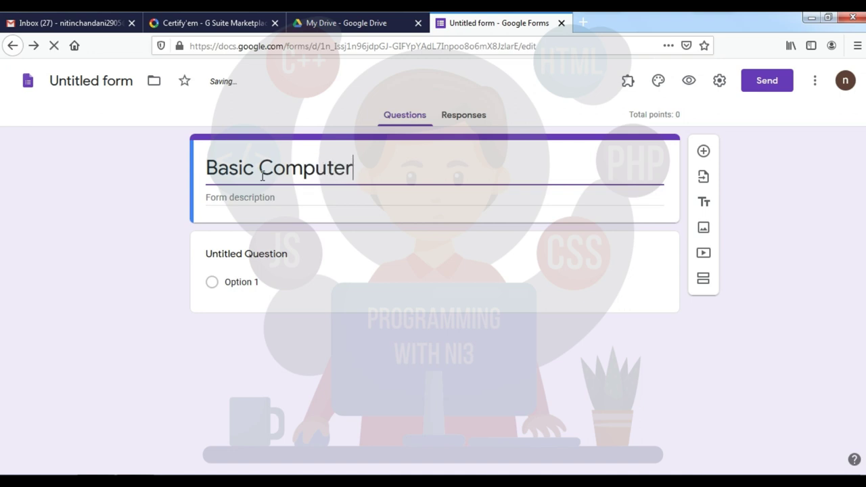
{"action": "type", "text": " Quiz"}
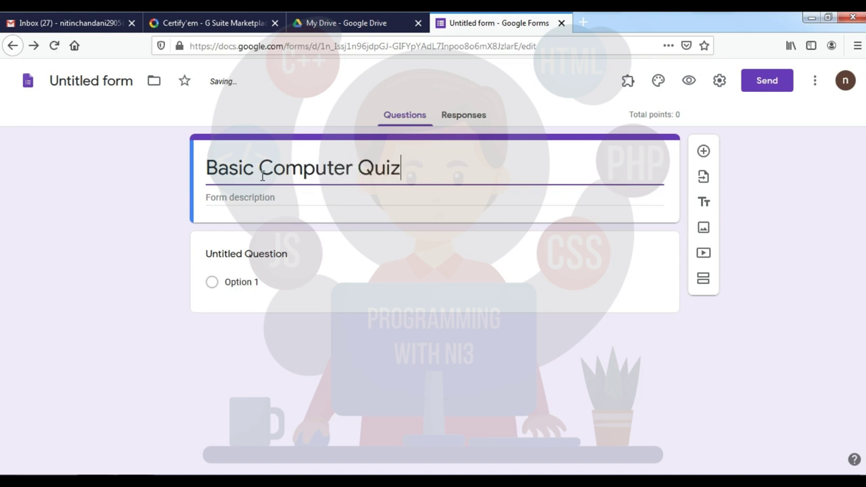
Set the first question's text to "Select hardware devices from below given options"
{"action": "left_click", "coordinate": [248, 254]}
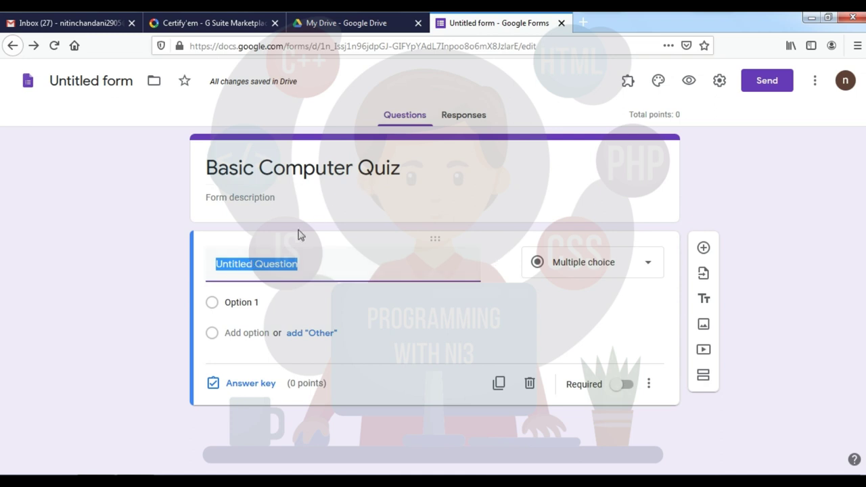
{"action": "type", "text": "Sel"}
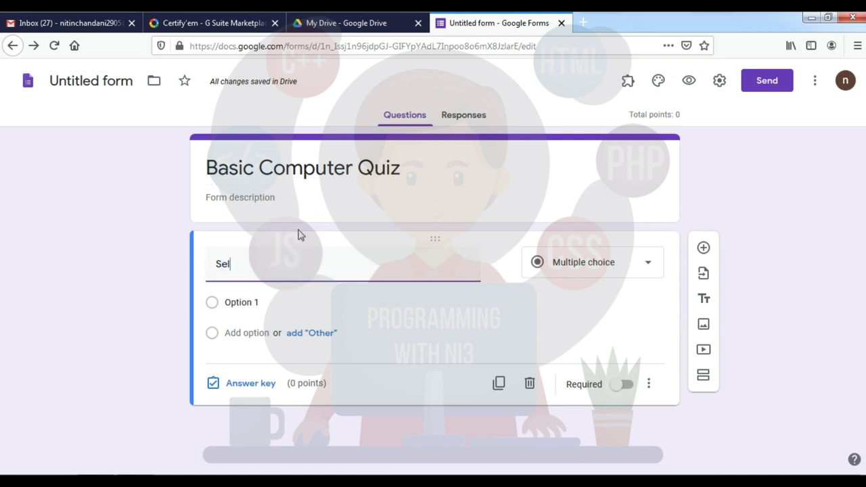
{"action": "type", "text": "ect "}
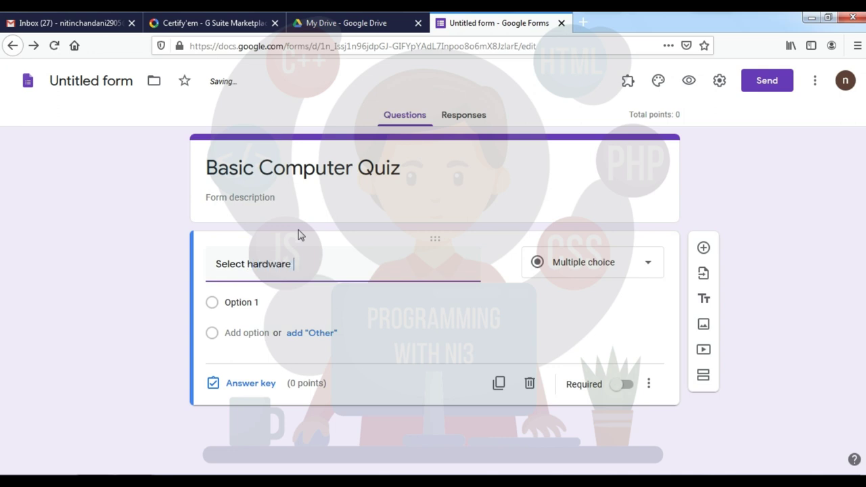
{"action": "type", "text": "hardware devices"}
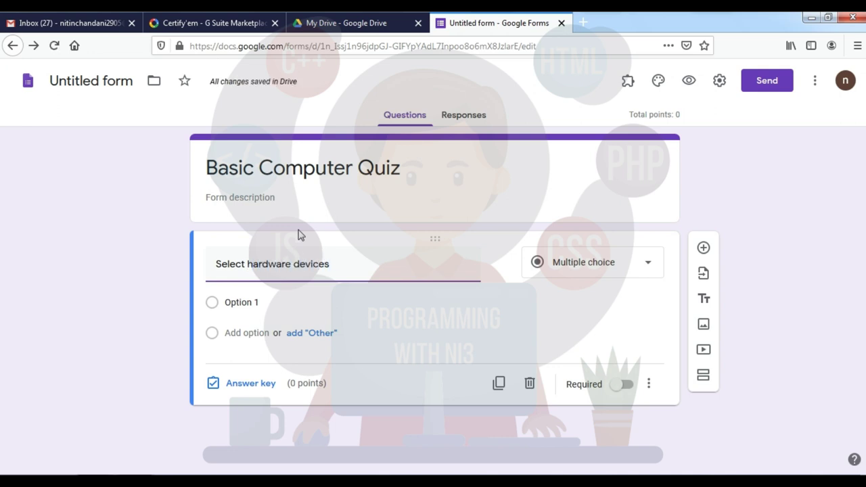
{"action": "type", "text": " from below given"}
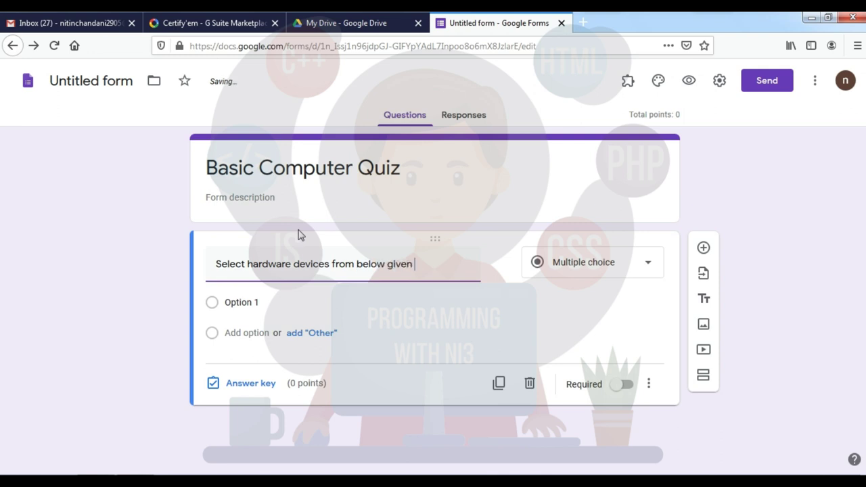
{"action": "type", "text": " options"}
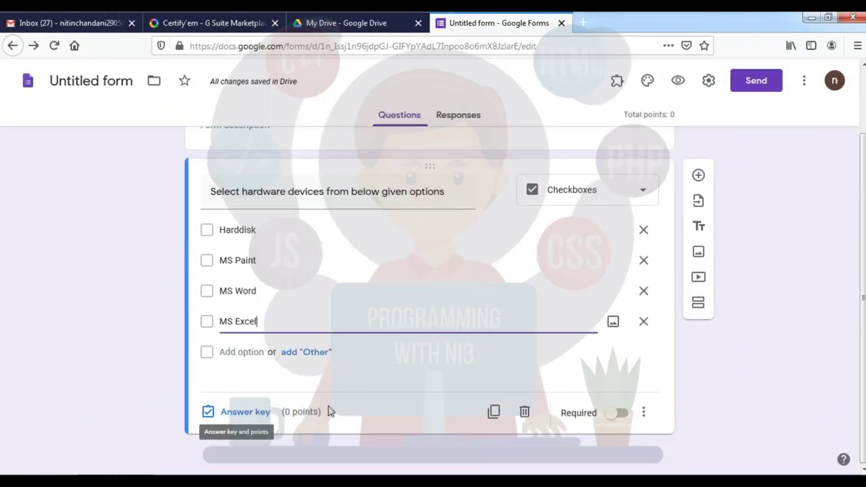
Mark Harddisk as the hardware question's correct answer, worth 2 points, and make the question required
{"action": "left_click", "coordinate": [233, 410]}
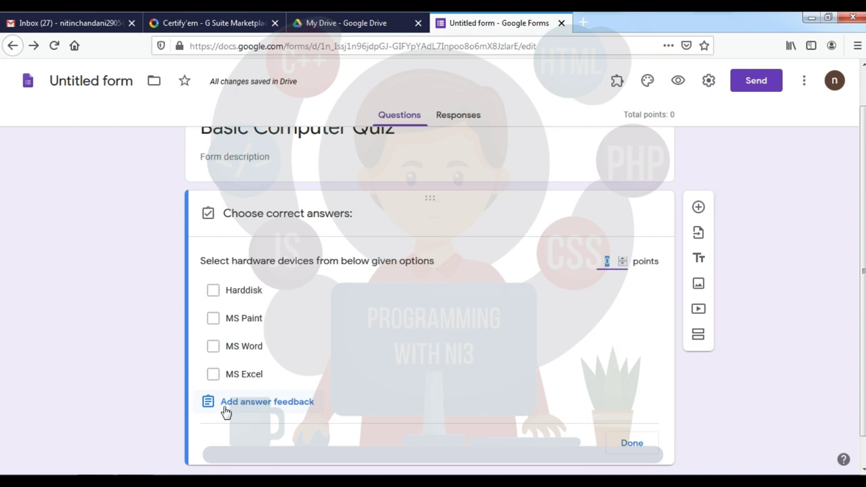
{"action": "left_click", "coordinate": [218, 292]}
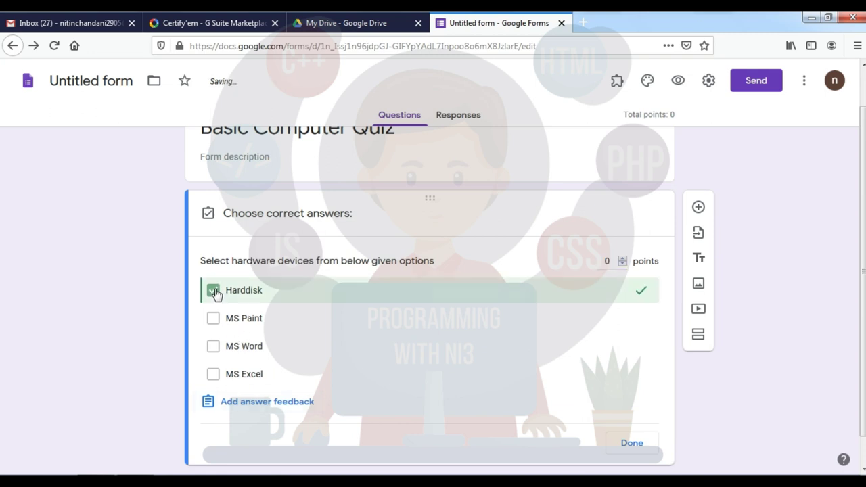
{"action": "left_click", "coordinate": [623, 260]}
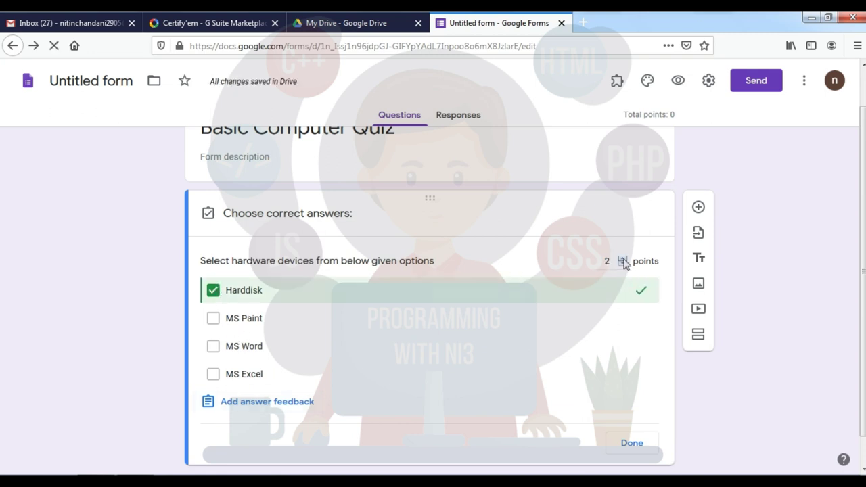
{"action": "left_click", "coordinate": [624, 443]}
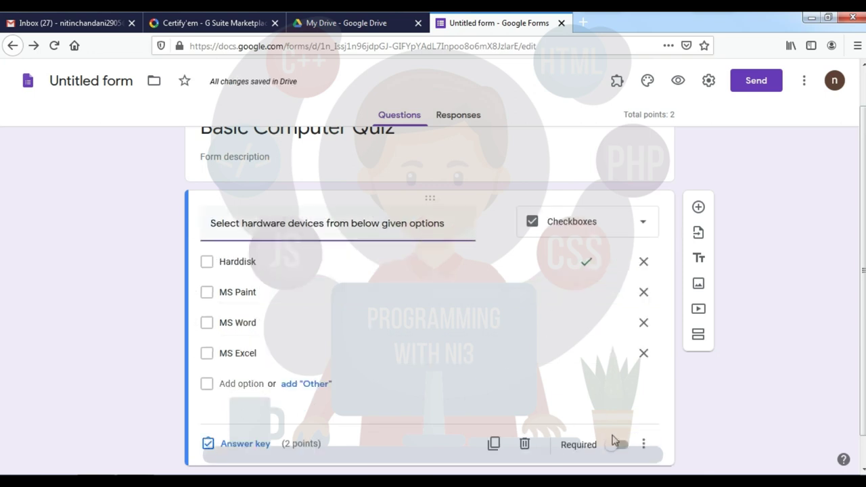
{"action": "left_click", "coordinate": [616, 444]}
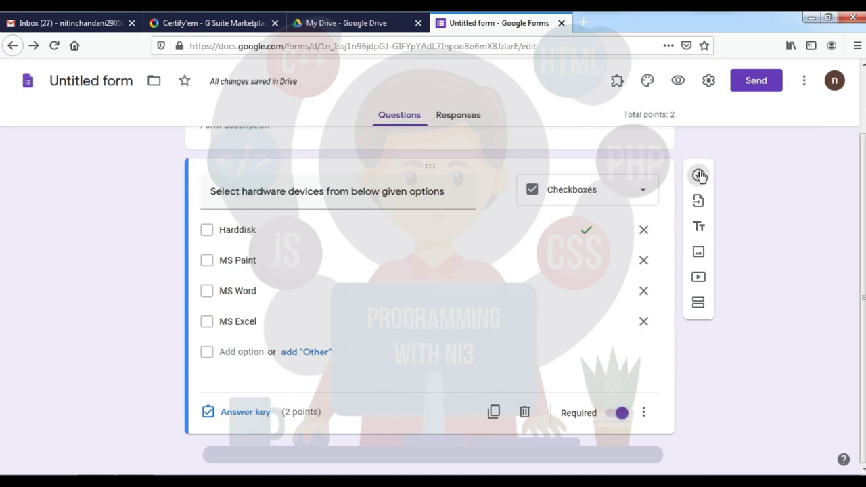
Add a question on storage devices, mark Harddisk as its correct answer worth 2 points, and make it required
{"action": "left_click", "coordinate": [699, 175]}
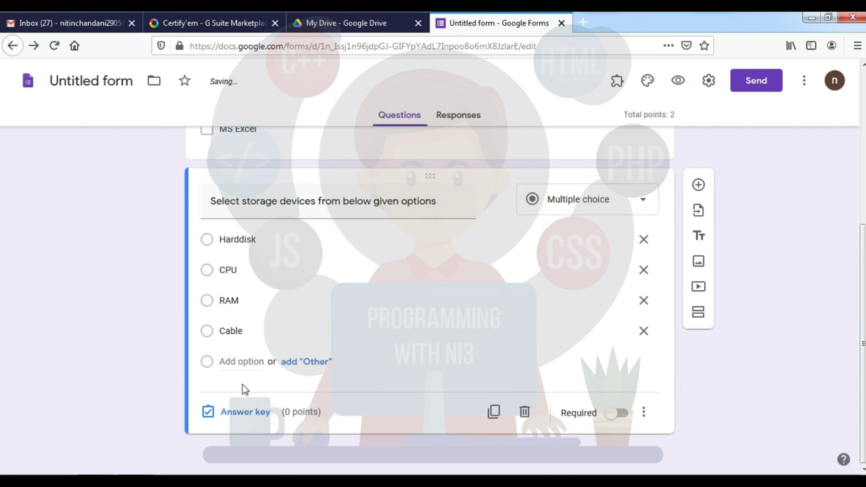
{"action": "left_click", "coordinate": [211, 413]}
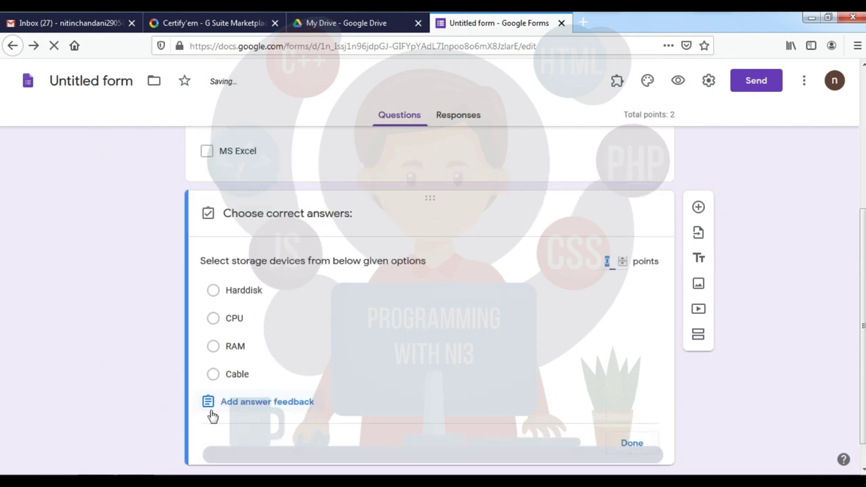
{"action": "left_click", "coordinate": [213, 290]}
{"action": "left_click", "coordinate": [630, 443]}
{"action": "left_click", "coordinate": [621, 438]}
{"action": "left_click", "coordinate": [243, 435]}
{"action": "left_click", "coordinate": [612, 261]}
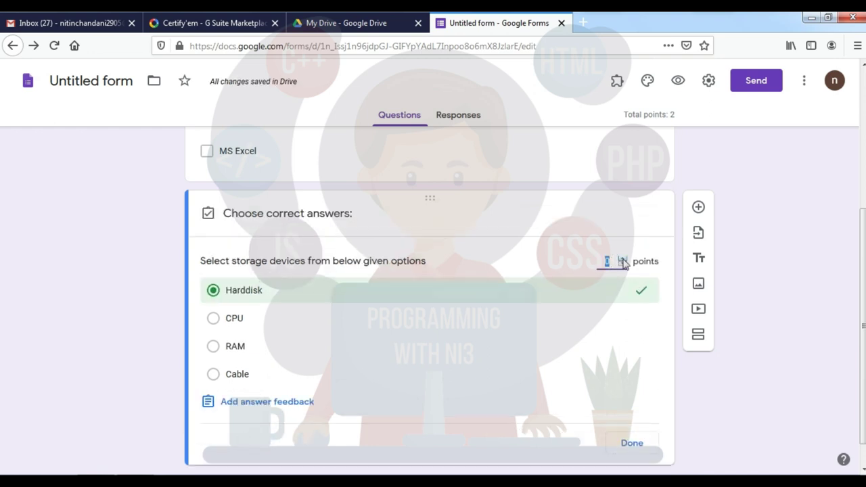
{"action": "left_click", "coordinate": [628, 445]}
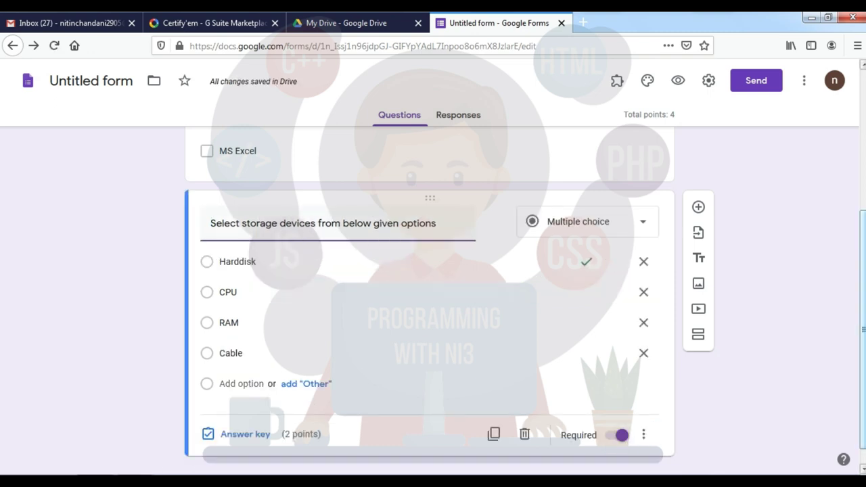
Add a question on the full form of "RAM" with the options Read All Memory, Random Access Memory and Raw Auto Memory
{"action": "scroll", "coordinate": [847, 329], "scroll_direction": "down", "scroll_amount": 1}
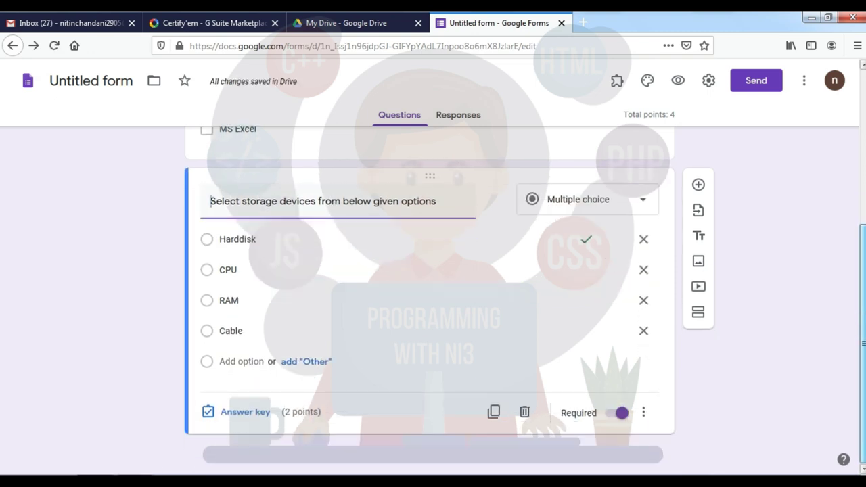
{"action": "left_click", "coordinate": [699, 185]}
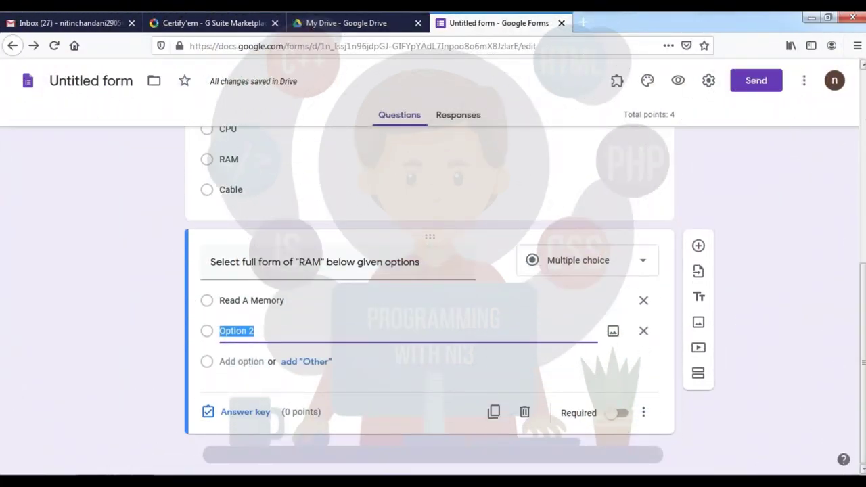
{"action": "type", "text": "Read All"}
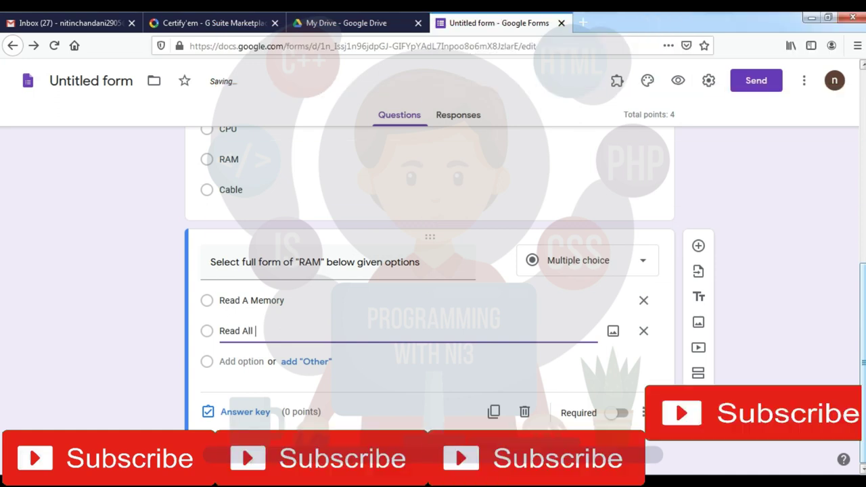
{"action": "type", "text": " Memory"}
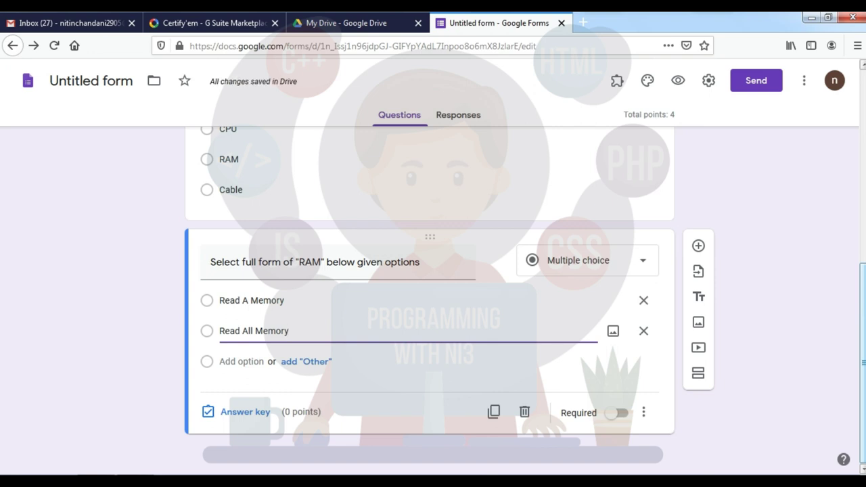
{"action": "key", "text": "Return"}
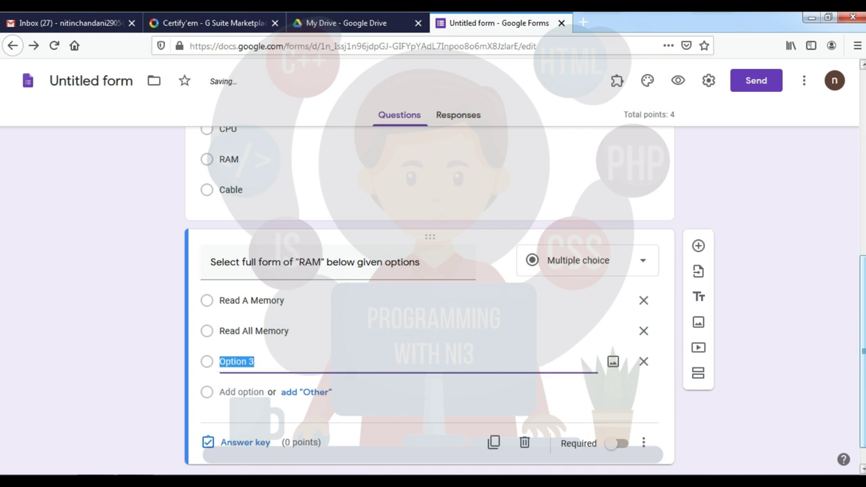
{"action": "type", "text": "Re"}
{"action": "key", "text": "BackSpace"}
{"action": "type", "text": "andom Access"}
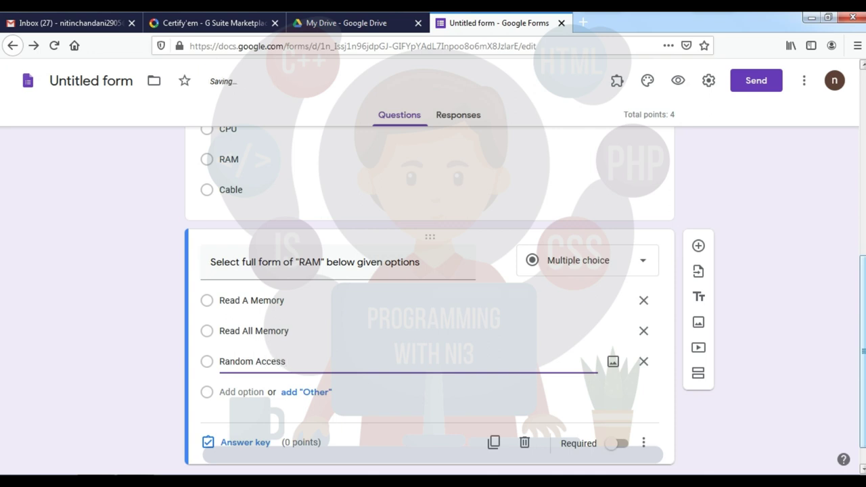
{"action": "type", "text": "y"}
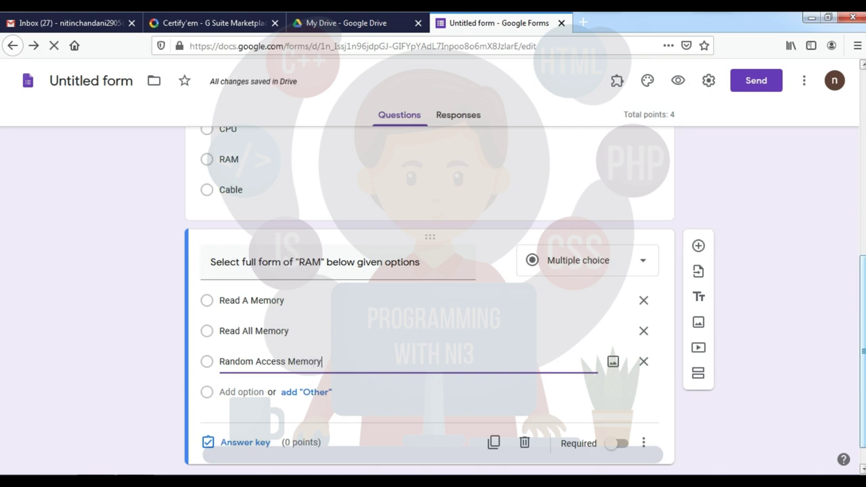
{"action": "key", "text": "Return"}
{"action": "type", "text": "Raw Auto"}
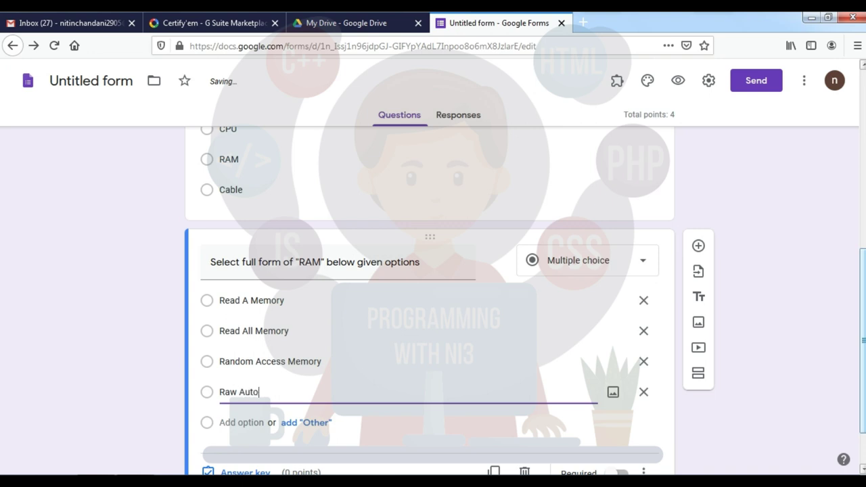
{"action": "type", "text": "Memory"}
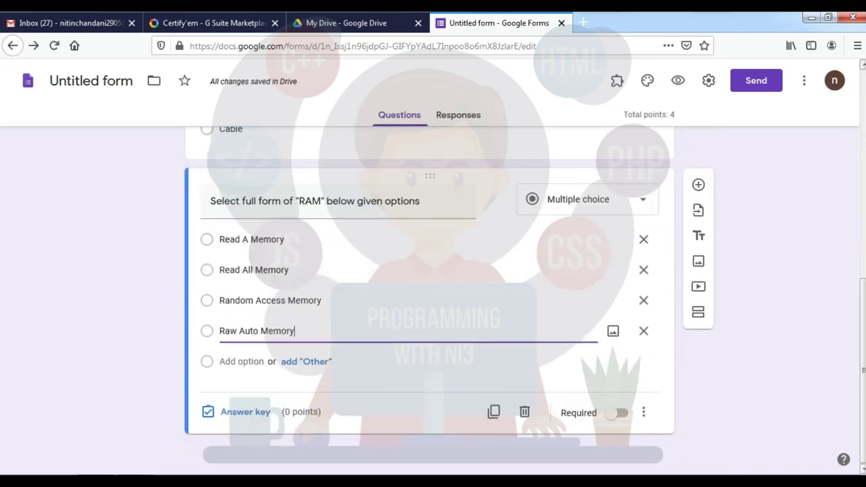
Mark Random Access Memory as the RAM question's correct answer, worth 2 points, and make the question required
{"action": "left_click", "coordinate": [243, 411]}
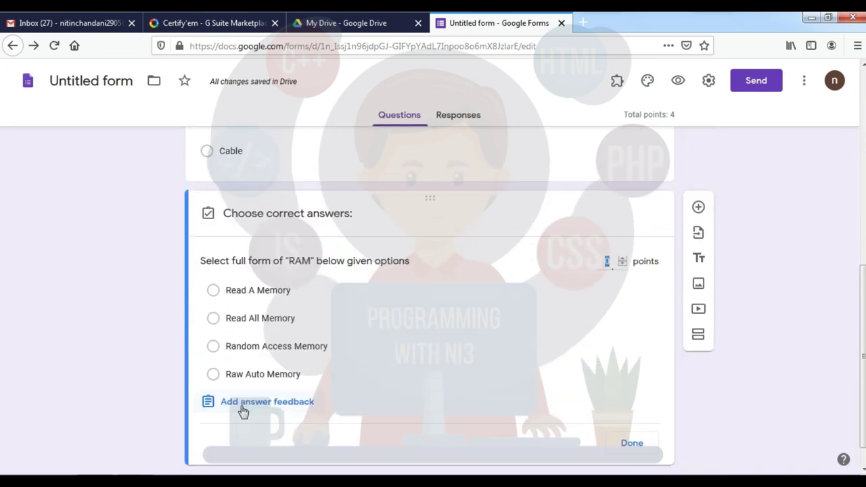
{"action": "left_click", "coordinate": [214, 346]}
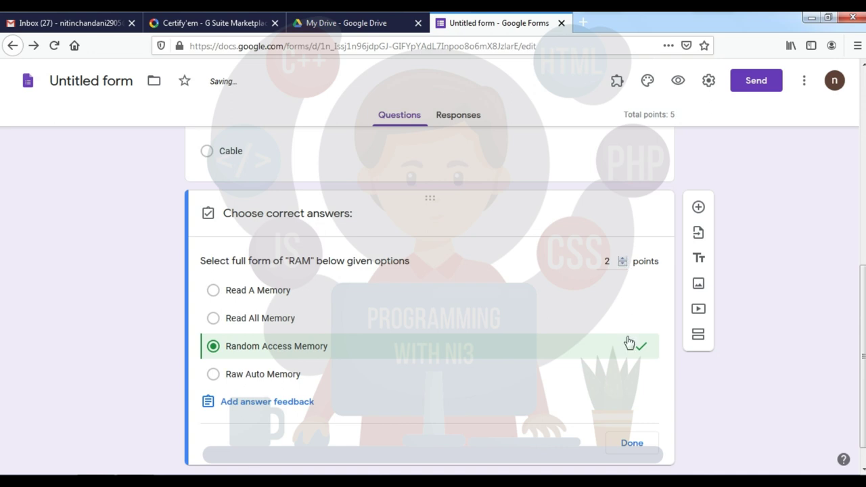
{"action": "left_click", "coordinate": [632, 446]}
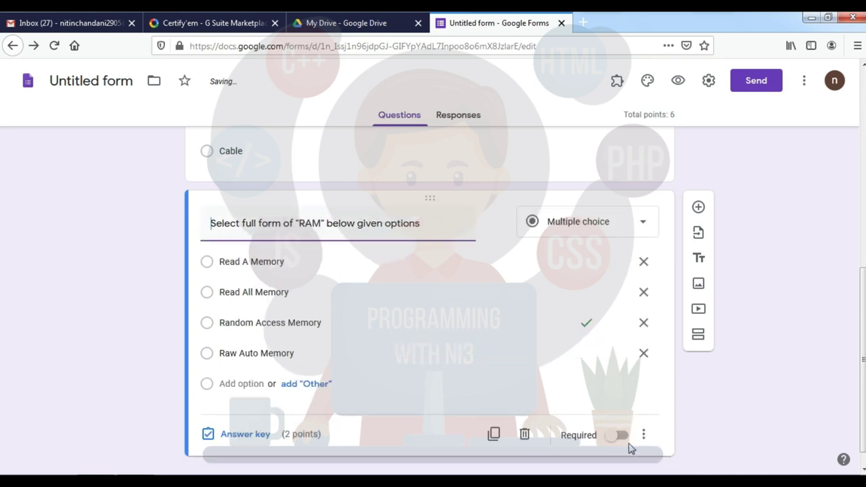
{"action": "left_click", "coordinate": [616, 436]}
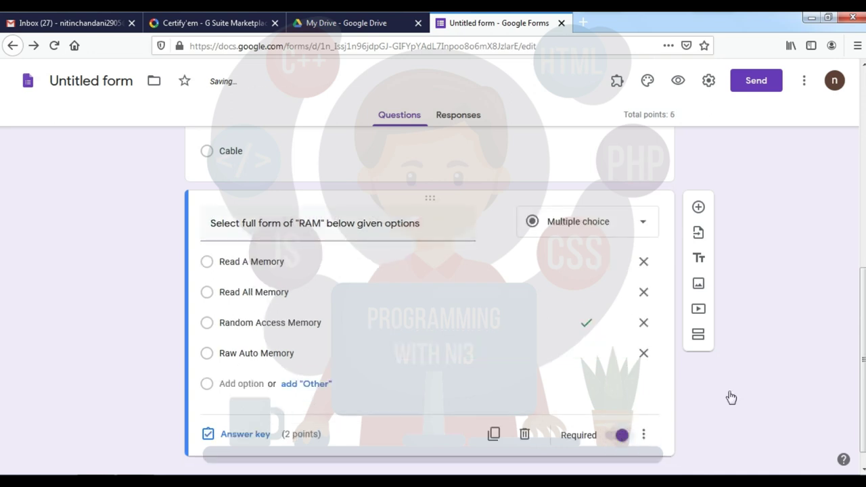
Enable the Certify'em add-on in this quiz and start its initial setup
{"action": "scroll", "coordinate": [635, 269], "scroll_direction": "up", "scroll_amount": 5}
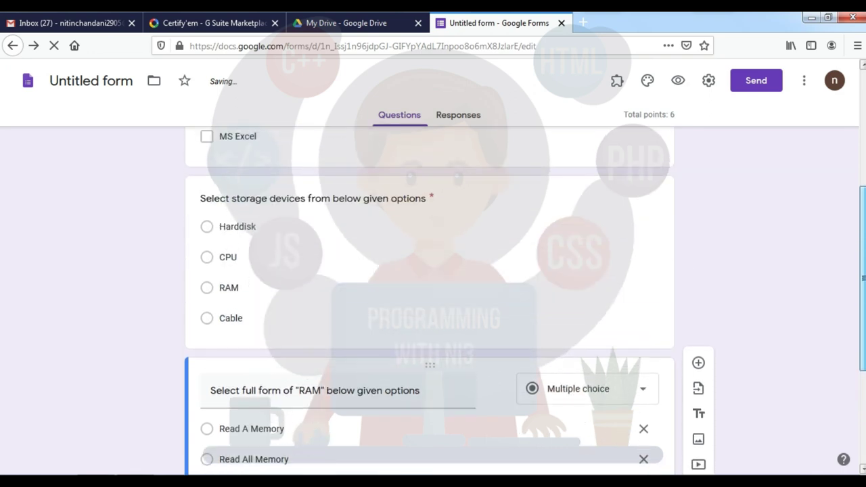
{"action": "left_click", "coordinate": [572, 276]}
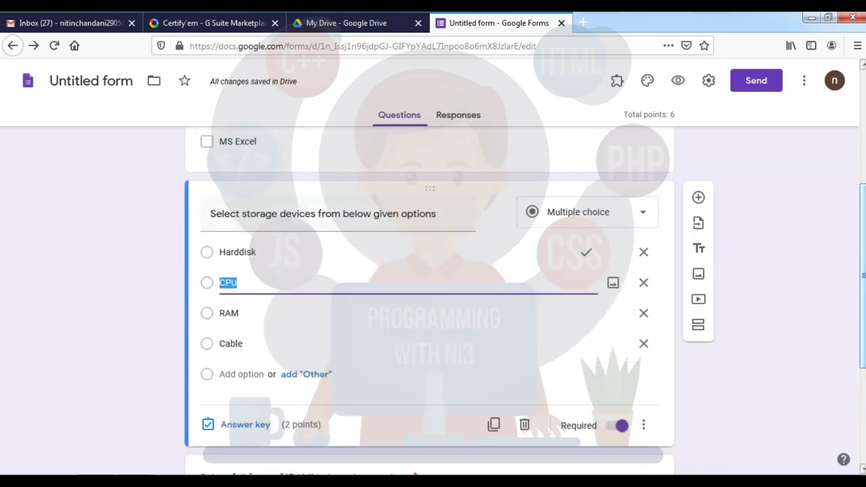
{"action": "scroll", "coordinate": [429, 298], "scroll_direction": "up", "scroll_amount": 6}
{"action": "scroll", "coordinate": [429, 298], "scroll_direction": "down", "scroll_amount": 6}
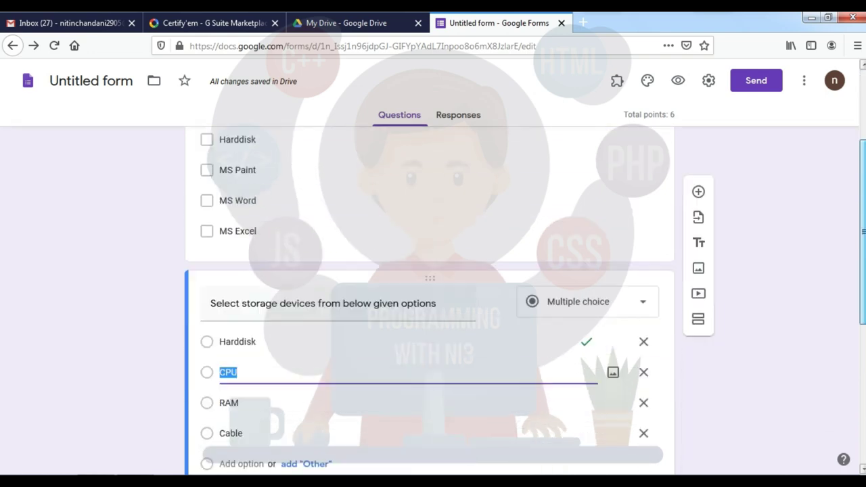
{"action": "scroll", "coordinate": [430, 297], "scroll_direction": "up", "scroll_amount": 6}
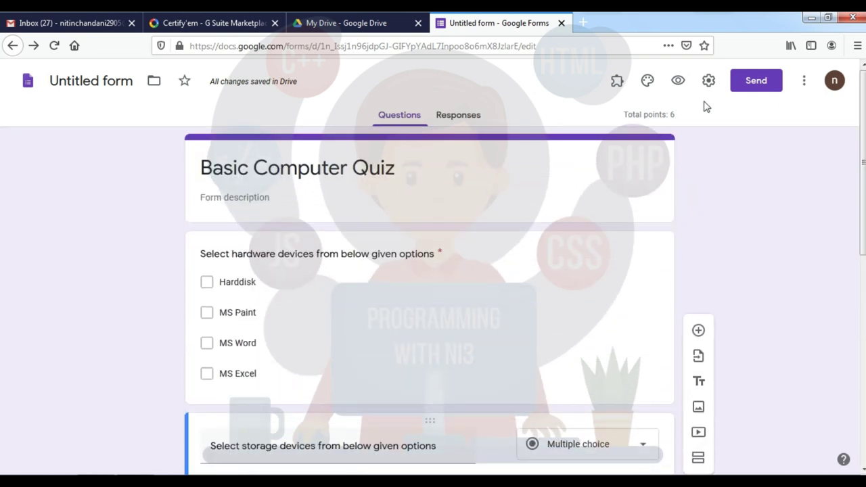
{"action": "left_click", "coordinate": [617, 82]}
{"action": "left_click", "coordinate": [621, 119]}
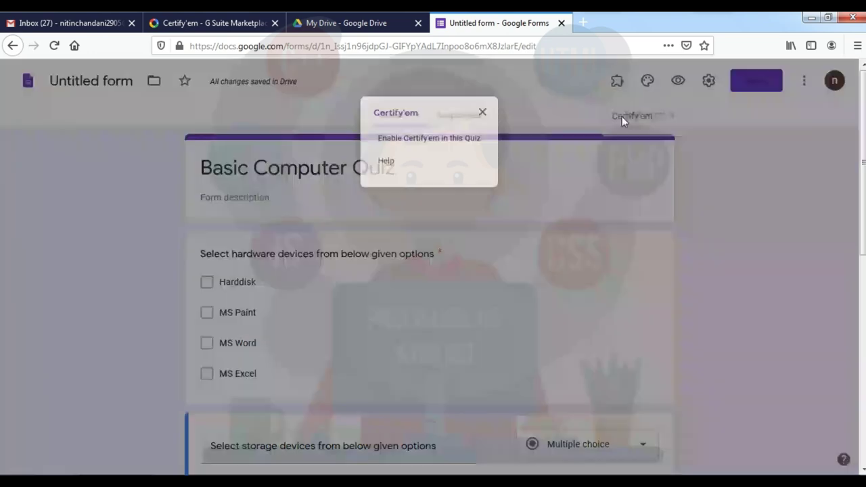
{"action": "left_click", "coordinate": [408, 140]}
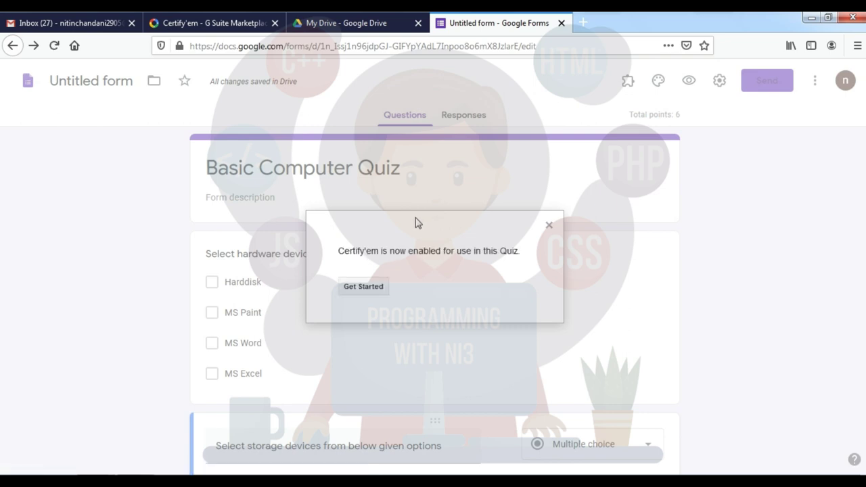
{"action": "left_click", "coordinate": [363, 286]}
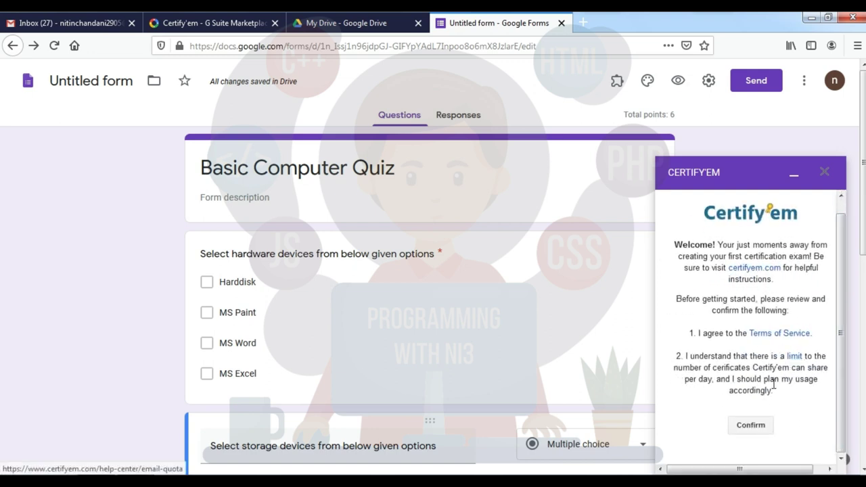
Accept the Certify'em terms and email limit, and turn certification on for the quiz
{"action": "left_click", "coordinate": [745, 426]}
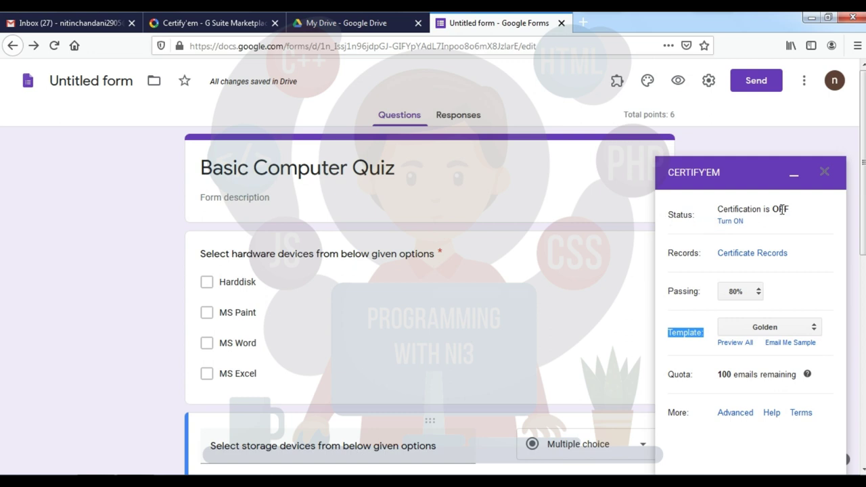
{"action": "left_click", "coordinate": [732, 222]}
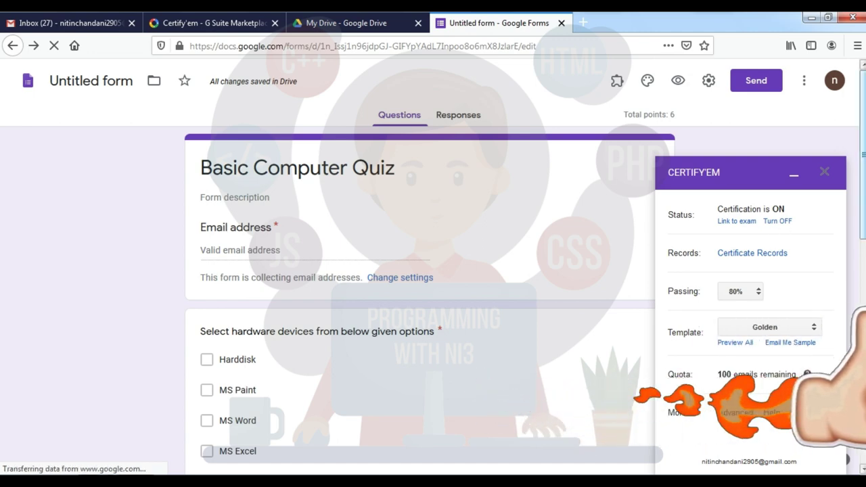
{"action": "scroll", "coordinate": [419, 305], "scroll_direction": "down", "scroll_amount": 10}
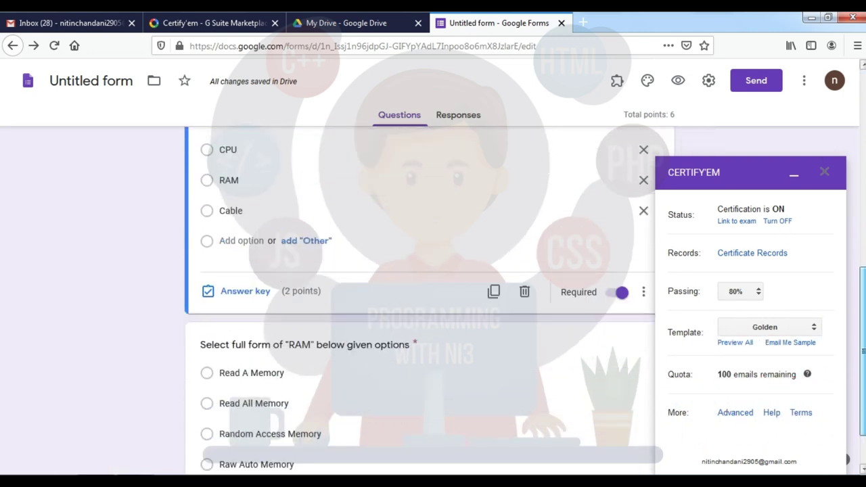
{"action": "scroll", "coordinate": [561, 188], "scroll_direction": "up", "scroll_amount": 10}
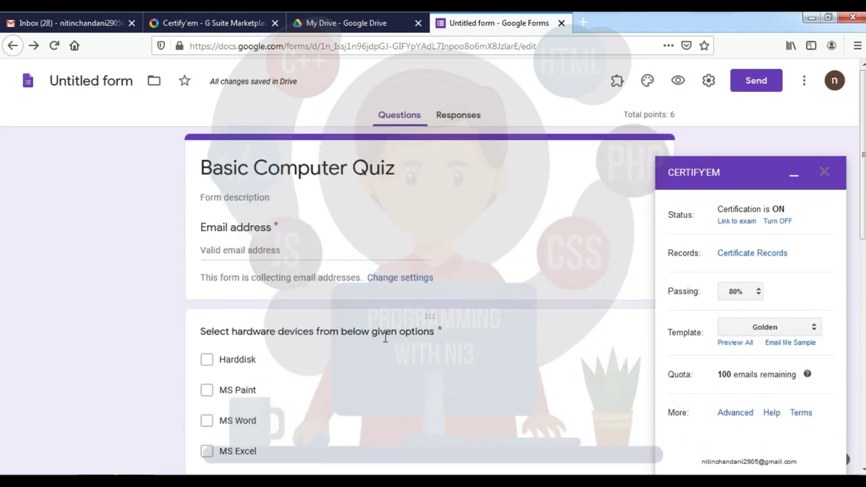
Add a required short-answer question "Enter your Name" and place it above the hardware devices question
{"action": "left_click", "coordinate": [397, 315]}
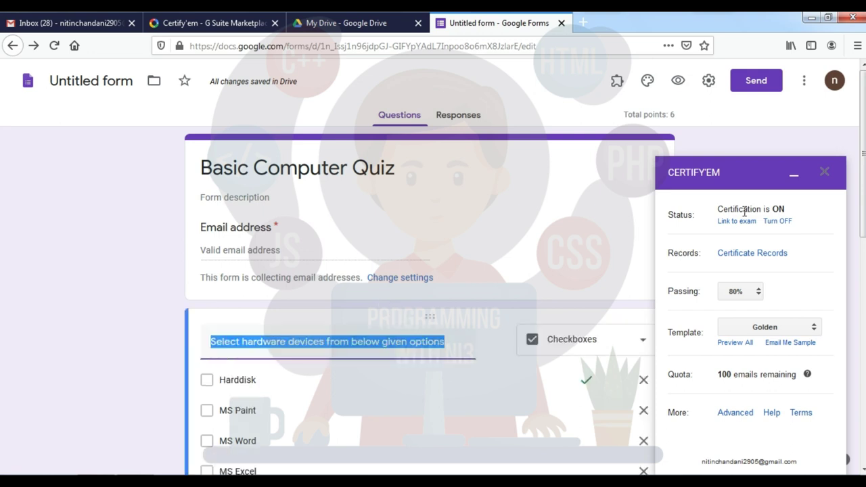
{"action": "left_click_drag", "start_coordinate": [743, 183], "coordinate": [540, 165]}
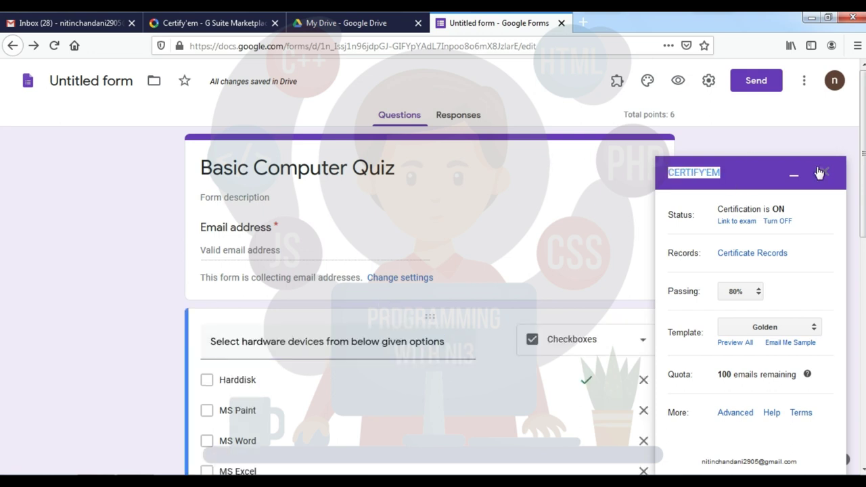
{"action": "left_click", "coordinate": [792, 175]}
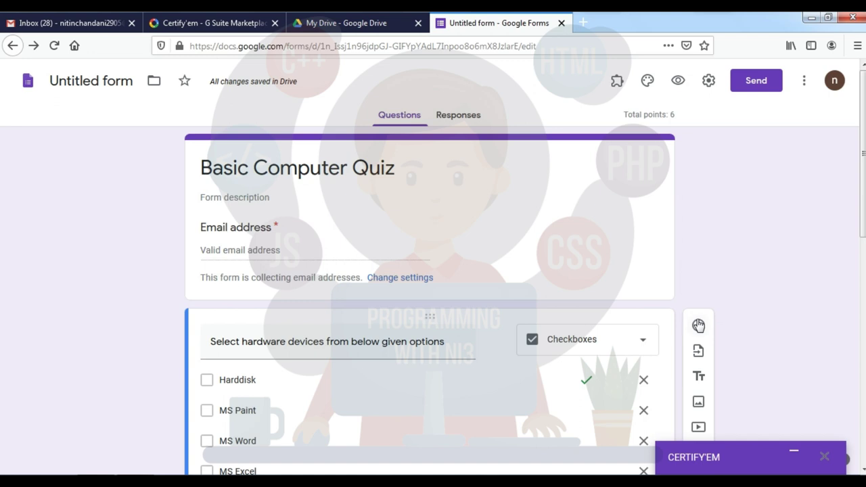
{"action": "left_click", "coordinate": [698, 326]}
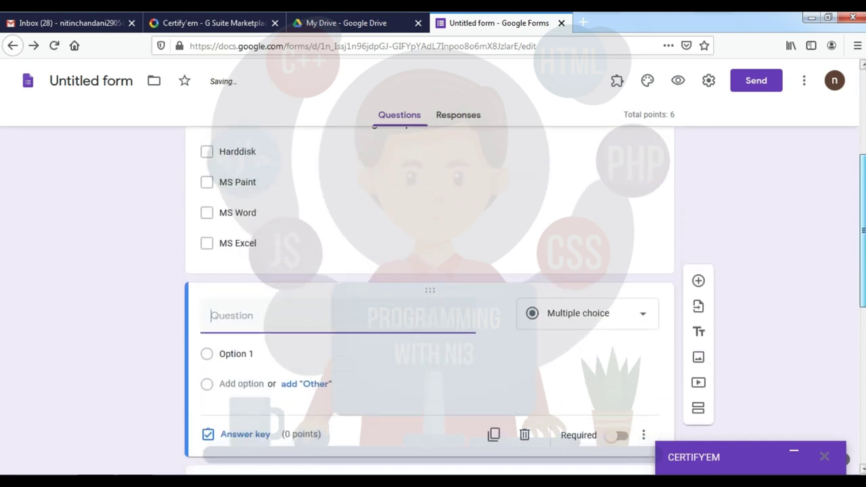
{"action": "left_click_drag", "start_coordinate": [430, 290], "coordinate": [519, 124]}
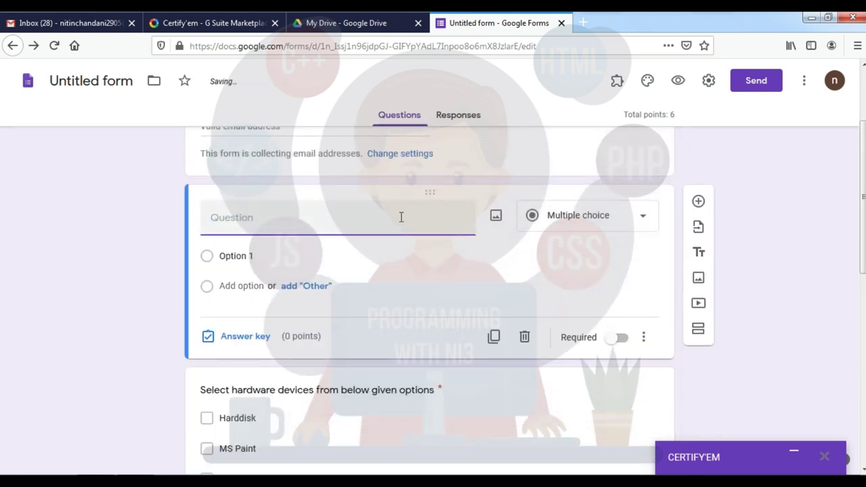
{"action": "type", "text": "Enter your Name"}
{"action": "left_click", "coordinate": [616, 318]}
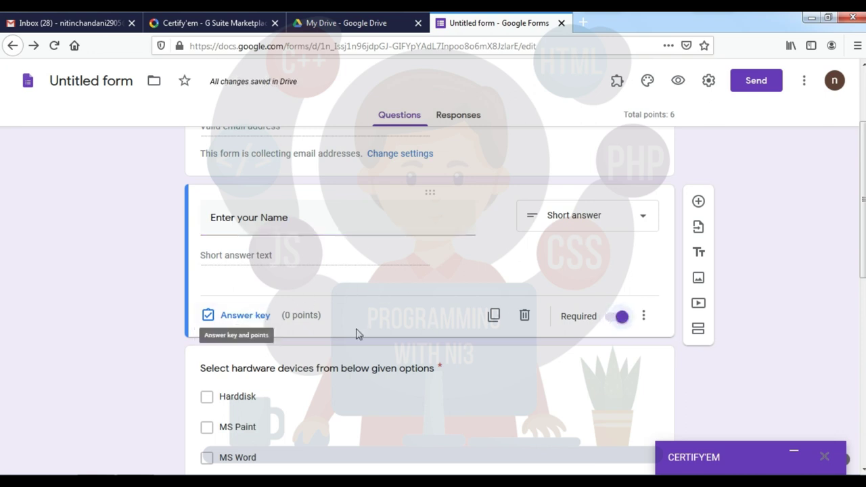
View the Certify'em certificate records spreadsheet and return to the quiz form
{"action": "scroll", "coordinate": [290, 320], "scroll_direction": "up", "scroll_amount": 2}
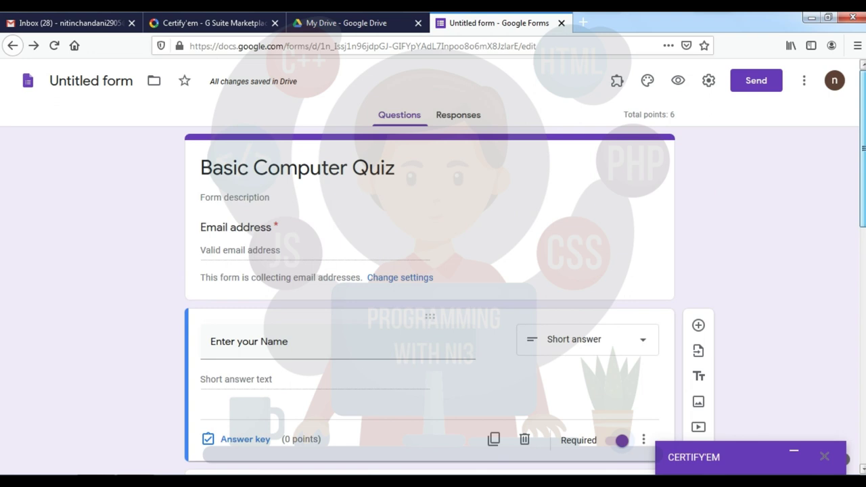
{"action": "left_click", "coordinate": [793, 458]}
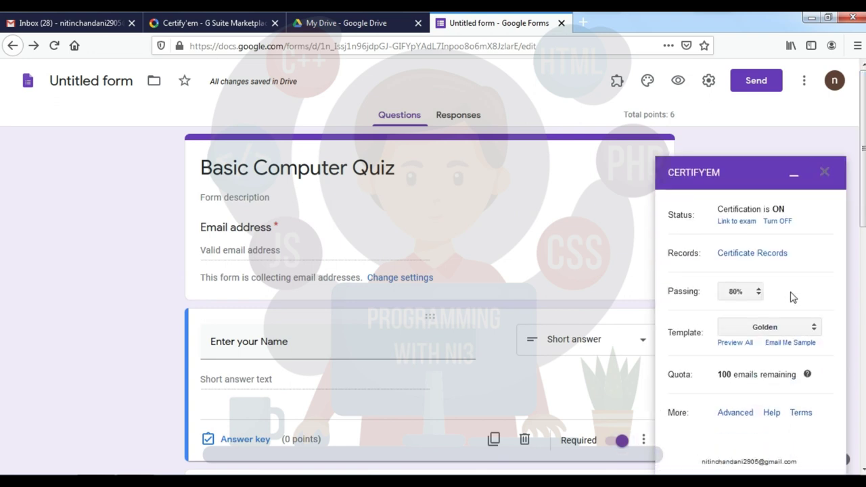
{"action": "left_click", "coordinate": [736, 256]}
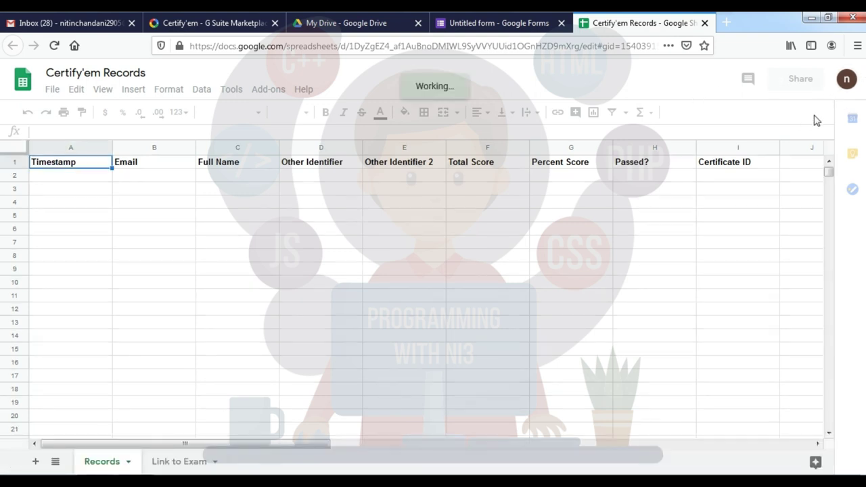
{"action": "left_click", "coordinate": [518, 21]}
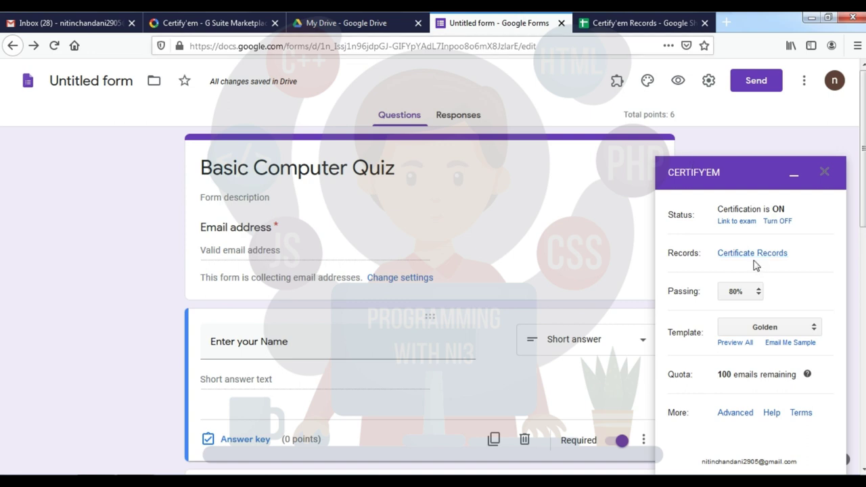
Set the Certify'em passing score to 90%
{"action": "left_click", "coordinate": [750, 295]}
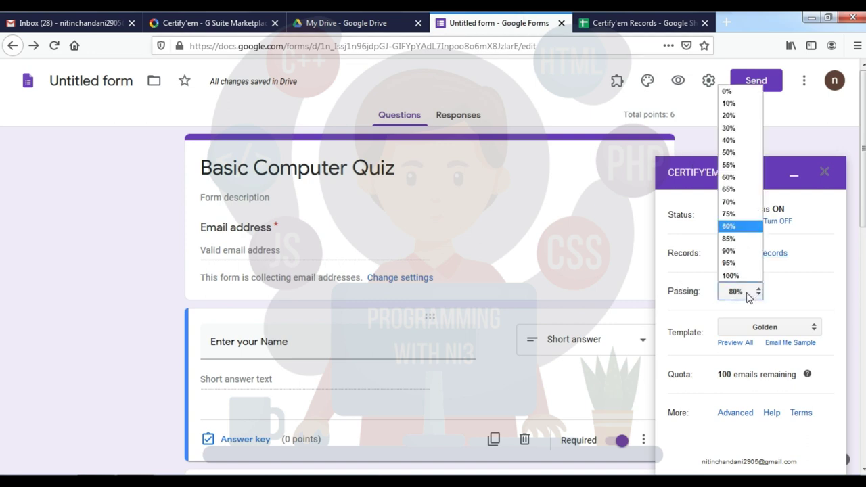
{"action": "left_click", "coordinate": [743, 253]}
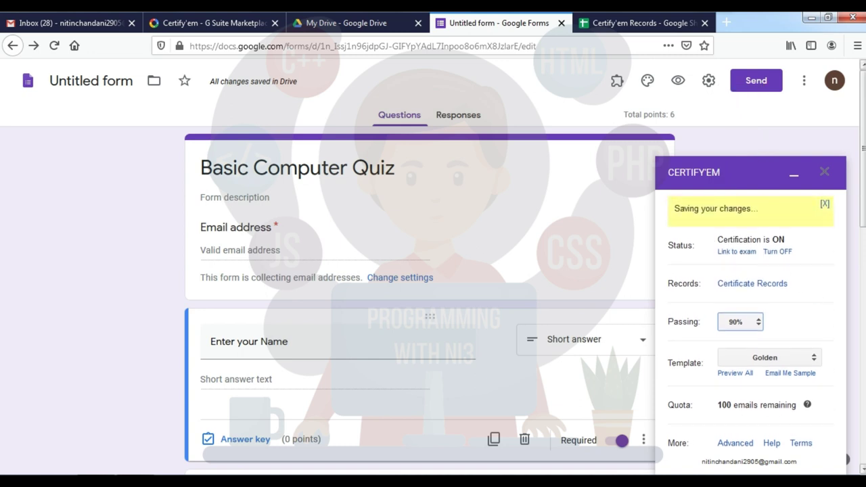
{"action": "scroll", "coordinate": [420, 305], "scroll_direction": "down", "scroll_amount": 3}
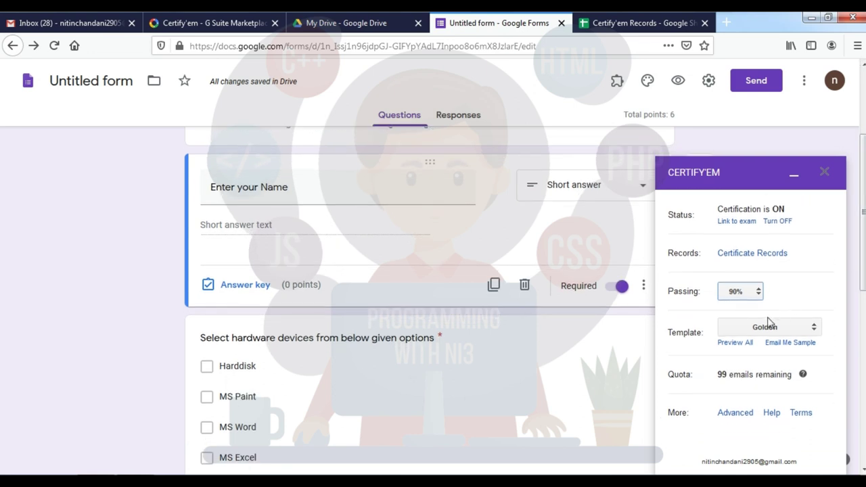
Look through the available certificate templates and their previews, from Black Frame to Zigzag
{"action": "left_click", "coordinate": [763, 328]}
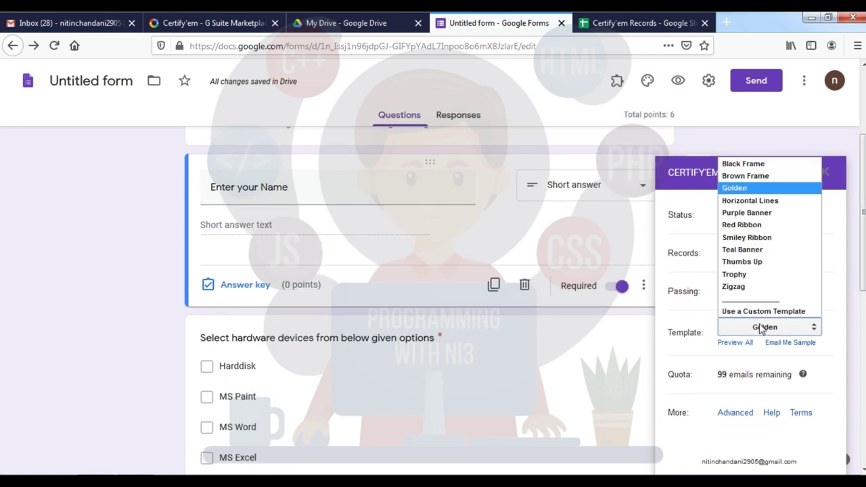
{"action": "left_click", "coordinate": [762, 327]}
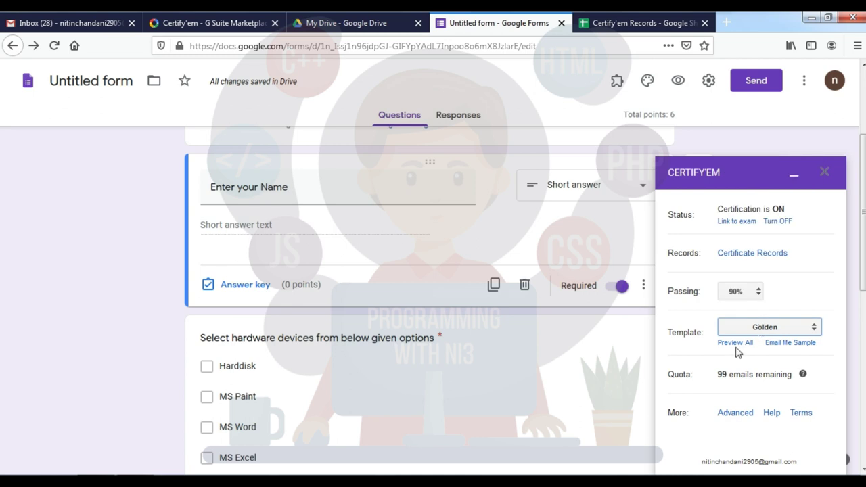
{"action": "left_click", "coordinate": [736, 343]}
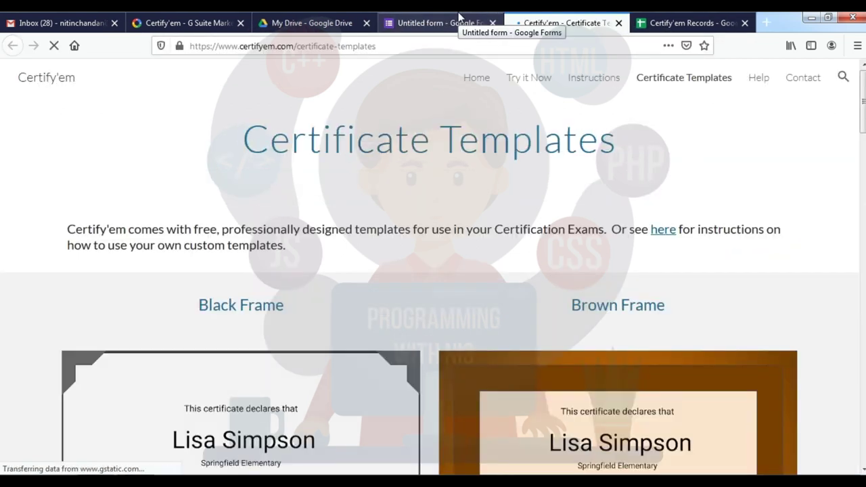
{"action": "scroll", "coordinate": [433, 270], "scroll_direction": "down", "scroll_amount": 2}
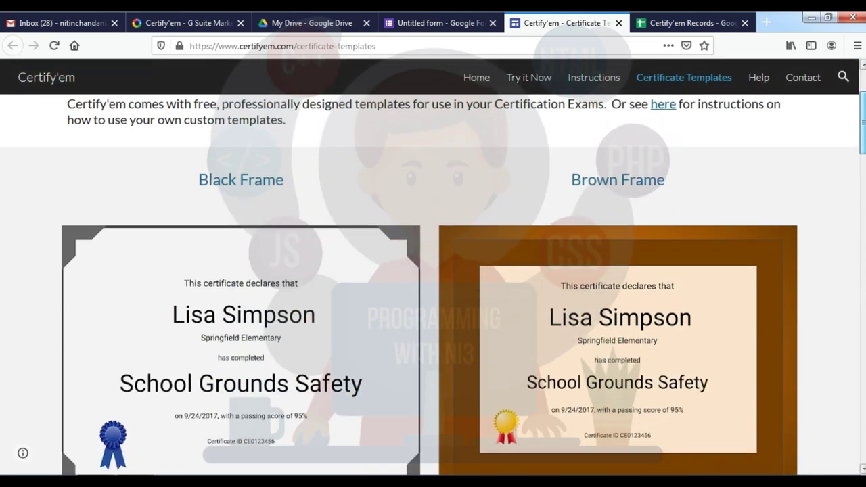
{"action": "scroll", "coordinate": [433, 284], "scroll_direction": "down", "scroll_amount": 8}
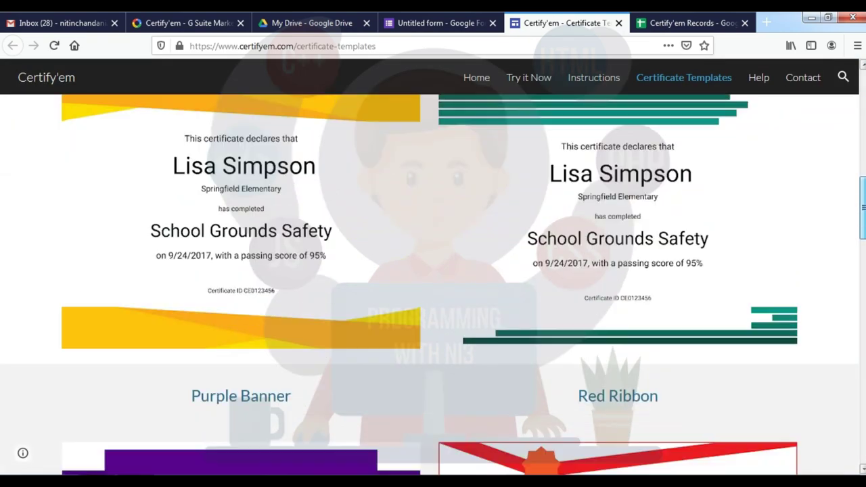
{"action": "scroll", "coordinate": [433, 285], "scroll_direction": "down", "scroll_amount": 4}
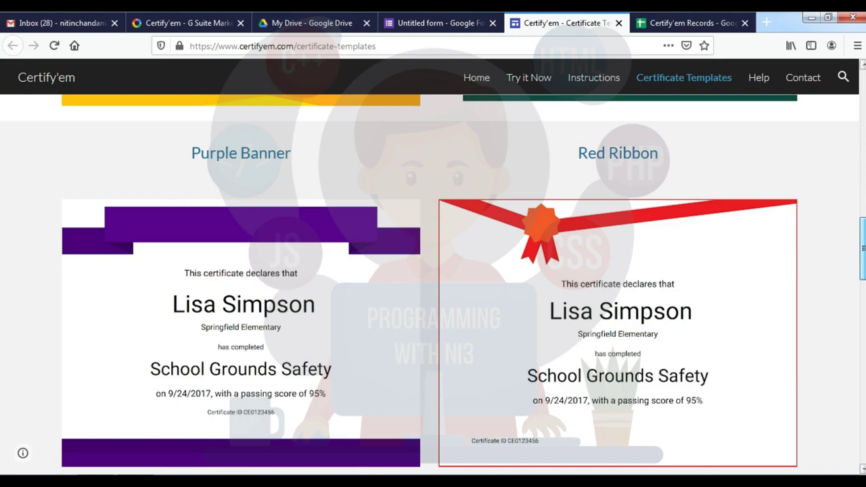
{"action": "scroll", "coordinate": [433, 284], "scroll_direction": "down", "scroll_amount": 5}
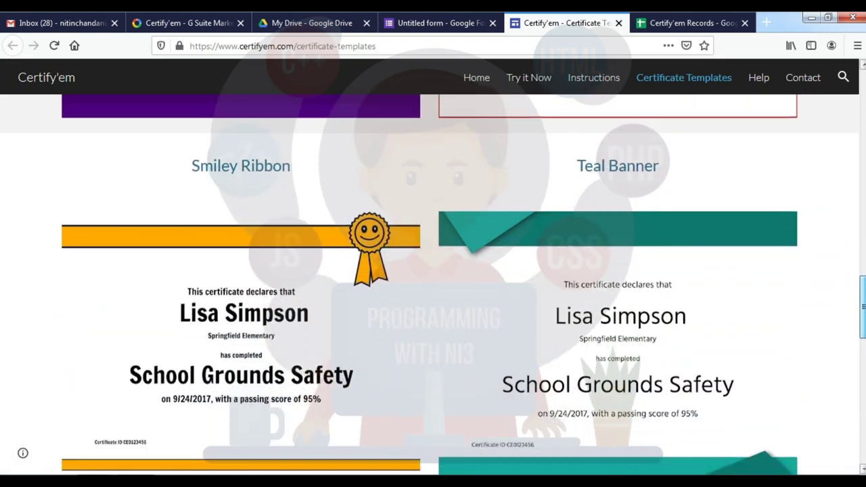
{"action": "scroll", "coordinate": [433, 284], "scroll_direction": "down", "scroll_amount": 6}
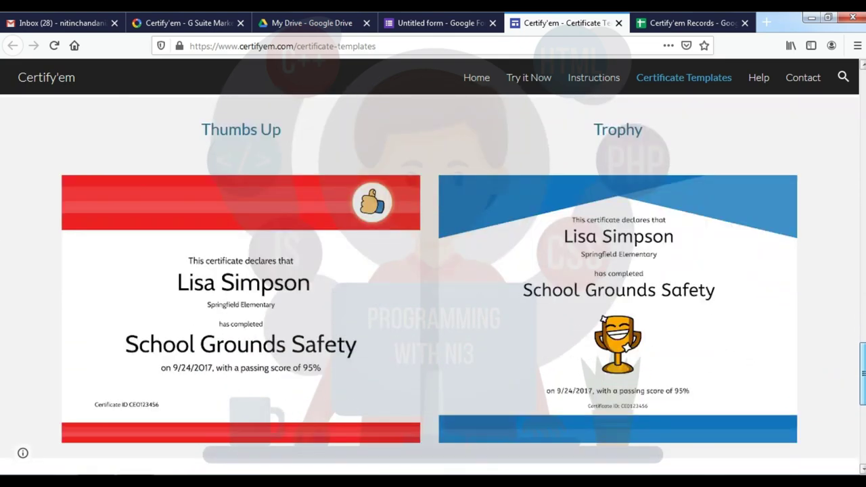
{"action": "scroll", "coordinate": [433, 284], "scroll_direction": "down", "scroll_amount": 3}
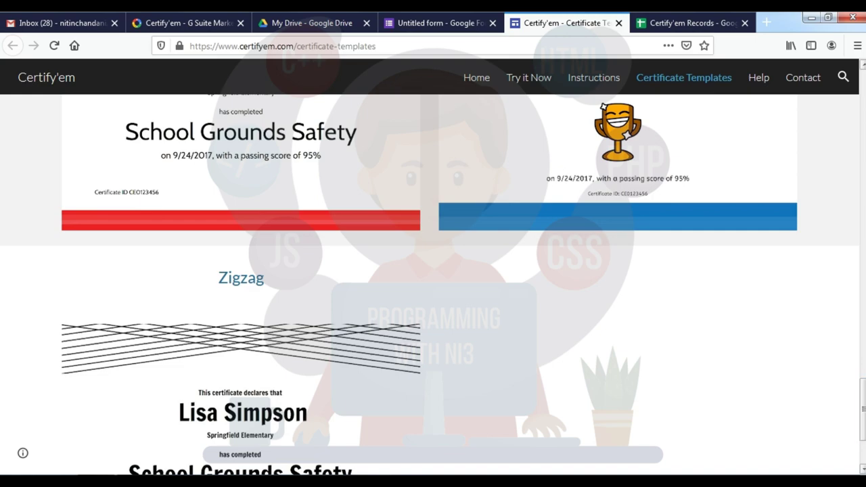
{"action": "scroll", "coordinate": [433, 285], "scroll_direction": "up", "scroll_amount": 7}
{"action": "scroll", "coordinate": [433, 284], "scroll_direction": "down", "scroll_amount": 2}
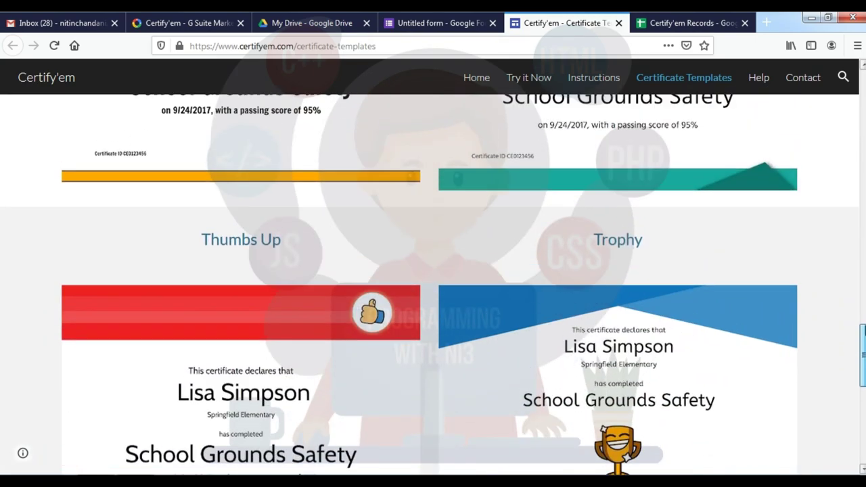
Return to the quiz form and choose the Trophy certificate template
{"action": "left_click", "coordinate": [440, 23]}
{"action": "left_click", "coordinate": [763, 328]}
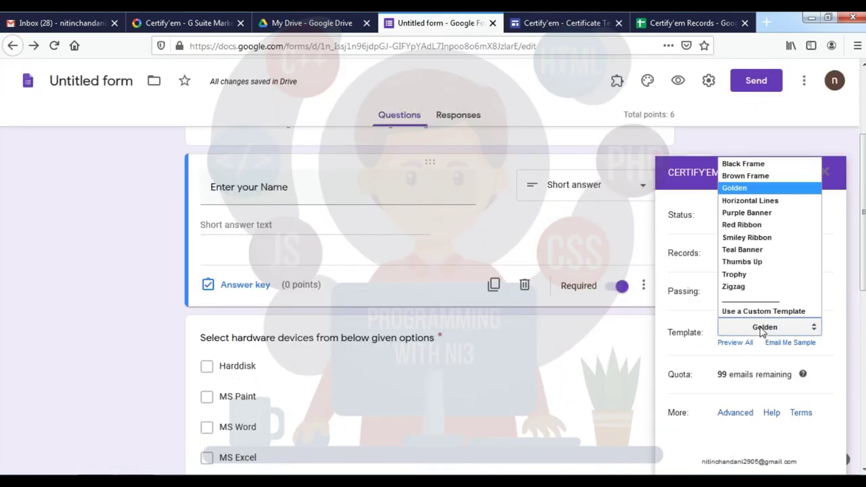
{"action": "left_click", "coordinate": [746, 278]}
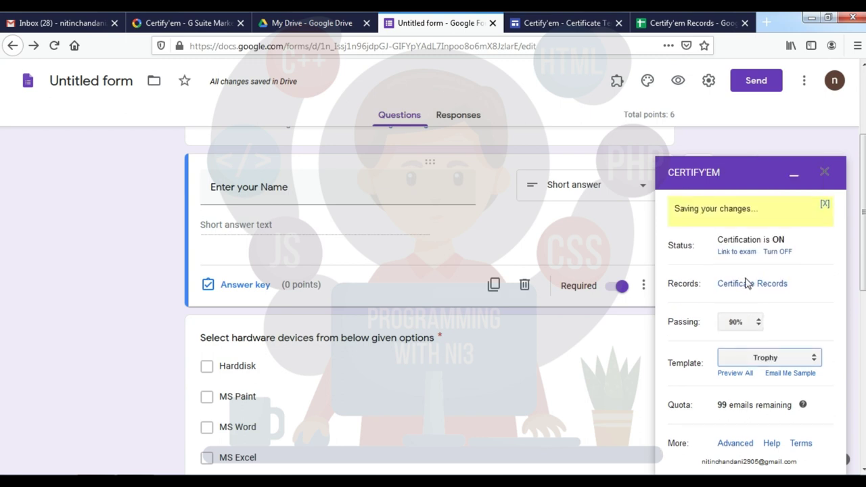
Review the quiz questions and read the explanation of the Certify'em daily email quota
{"action": "scroll", "coordinate": [419, 291], "scroll_direction": "down", "scroll_amount": 3}
{"action": "scroll", "coordinate": [420, 291], "scroll_direction": "up", "scroll_amount": 2}
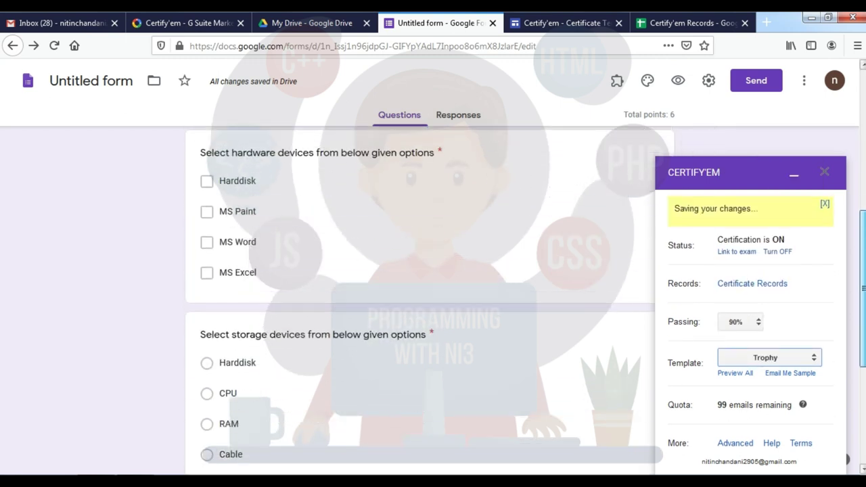
{"action": "scroll", "coordinate": [420, 291], "scroll_direction": "down", "scroll_amount": 4}
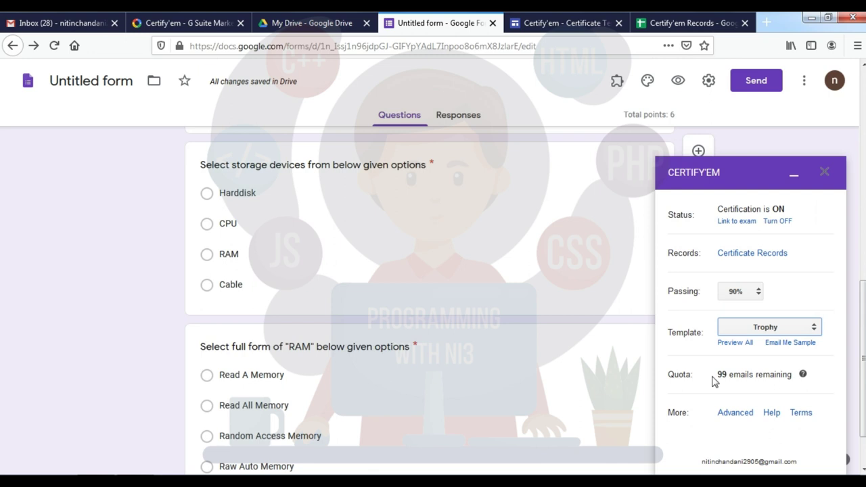
{"action": "left_click", "coordinate": [803, 376]}
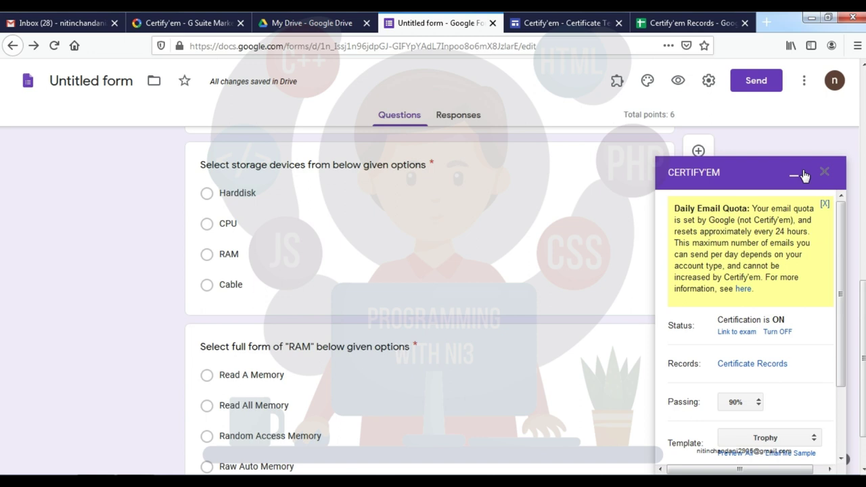
Open the Certify'em advanced options and look over the submission message, cc and email settings
{"action": "left_click_drag", "start_coordinate": [844, 242], "coordinate": [843, 313]}
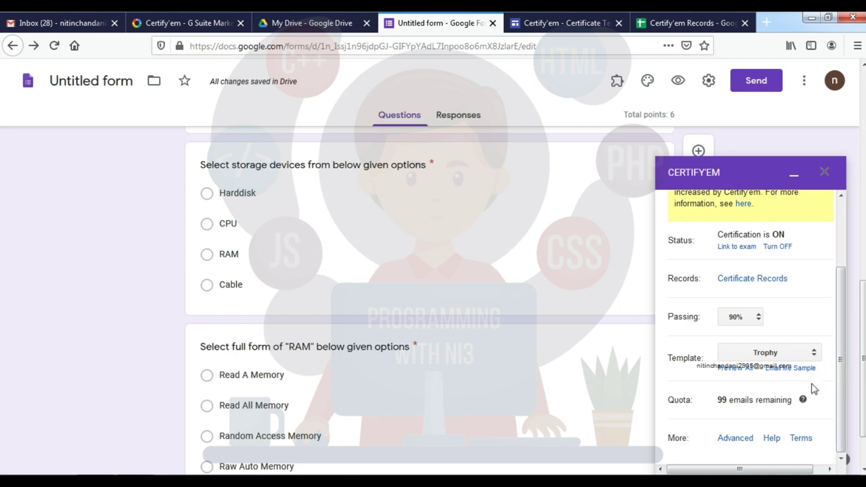
{"action": "left_click", "coordinate": [735, 439]}
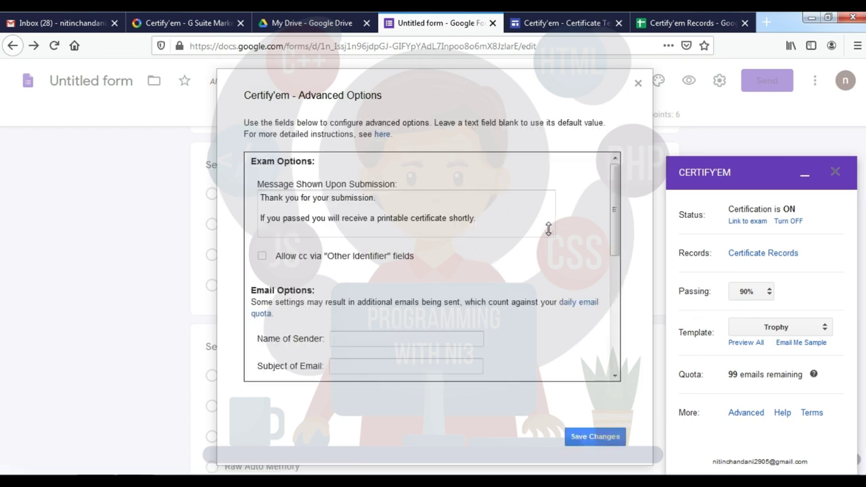
{"action": "left_click", "coordinate": [298, 204]}
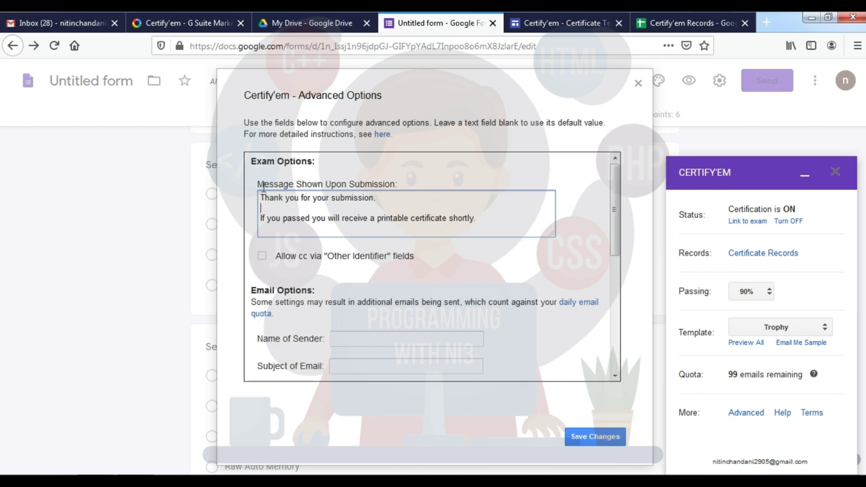
{"action": "scroll", "coordinate": [352, 223], "scroll_direction": "down", "scroll_amount": 3}
{"action": "left_click", "coordinate": [341, 254]}
{"action": "left_click_drag", "start_coordinate": [615, 224], "coordinate": [618, 177]}
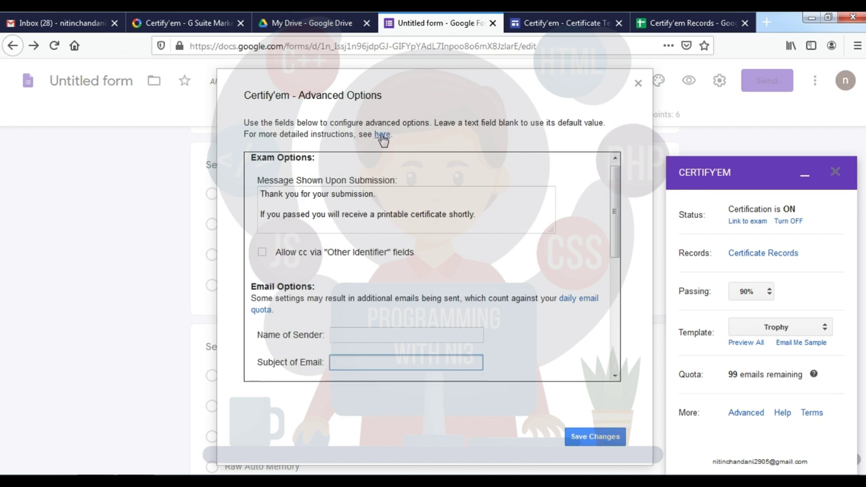
Open the detailed Advanced Options instructions and read the explanations of the exam options, email options and merge tags
{"action": "left_click", "coordinate": [383, 135]}
{"action": "left_click", "coordinate": [379, 19]}
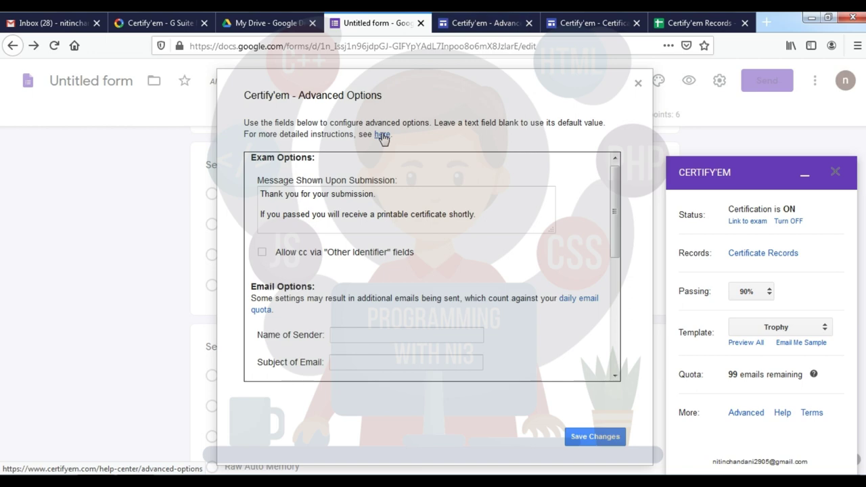
{"action": "left_click", "coordinate": [477, 23]}
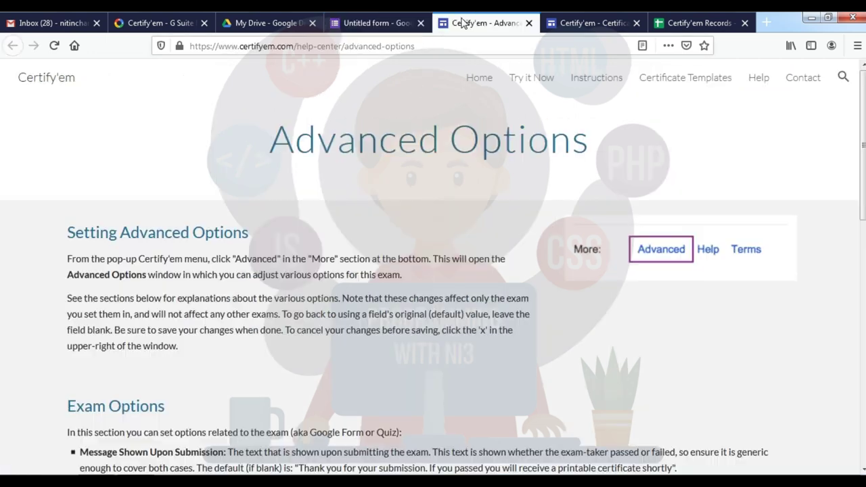
{"action": "scroll", "coordinate": [849, 136], "scroll_direction": "down", "scroll_amount": 3}
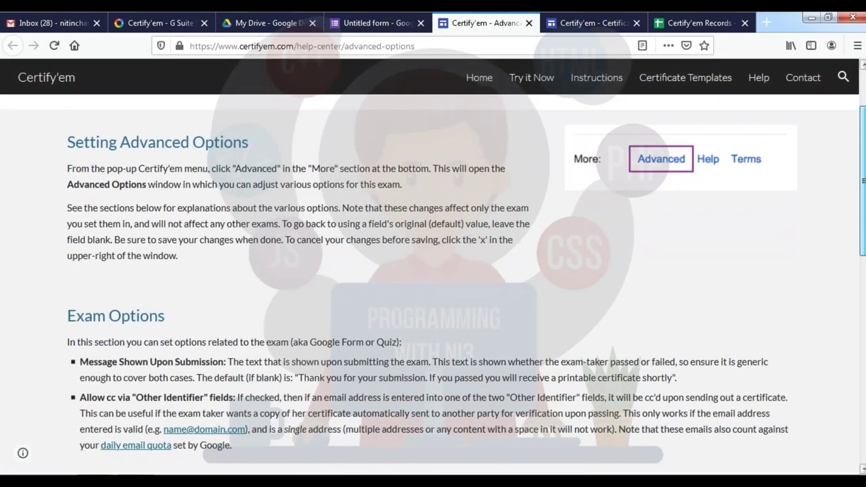
{"action": "scroll", "coordinate": [296, 350], "scroll_direction": "down", "scroll_amount": 3}
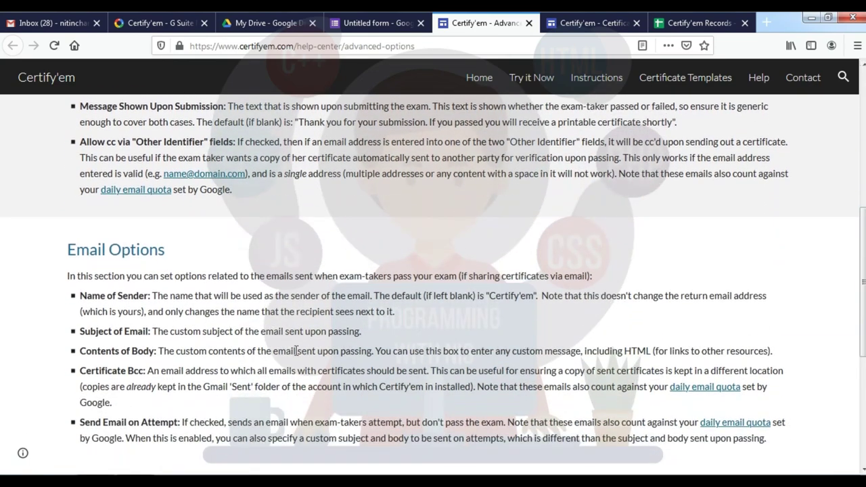
{"action": "left_click_drag", "start_coordinate": [153, 331], "coordinate": [416, 329]}
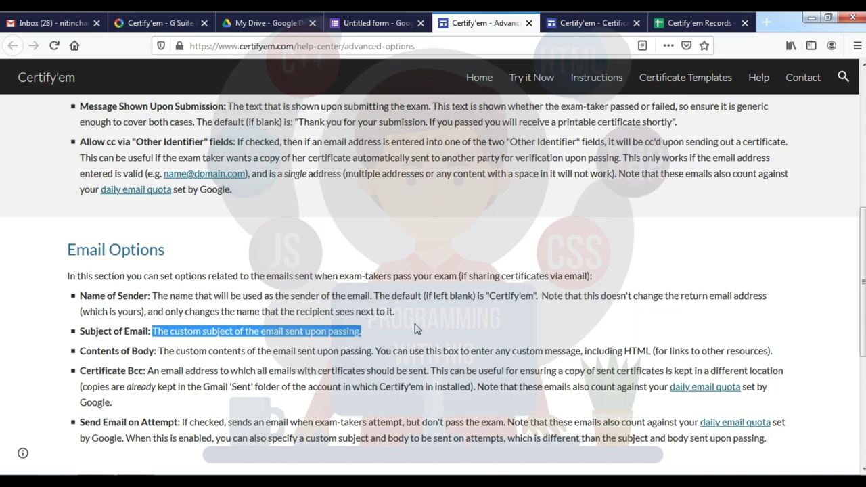
{"action": "scroll", "coordinate": [416, 330], "scroll_direction": "down", "scroll_amount": 3}
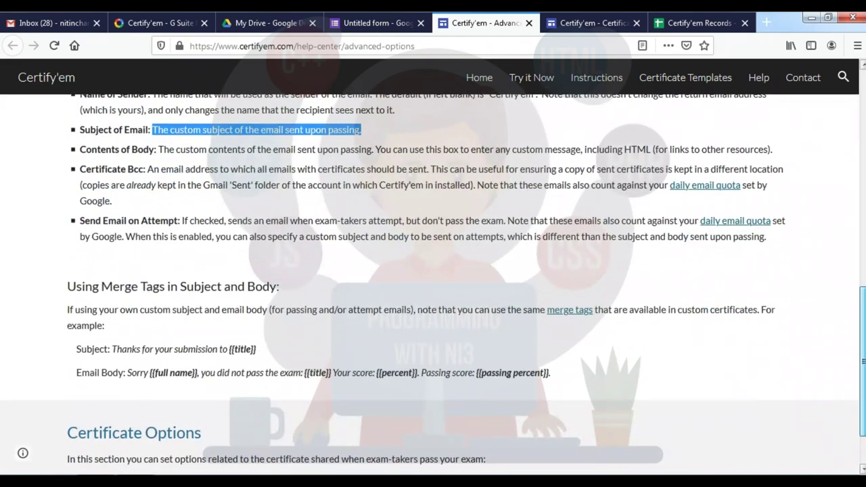
Copy the help page's example subject "Thanks for your submission to {{title}}" into the certificate email's subject
{"action": "left_click_drag", "start_coordinate": [112, 349], "coordinate": [304, 357]}
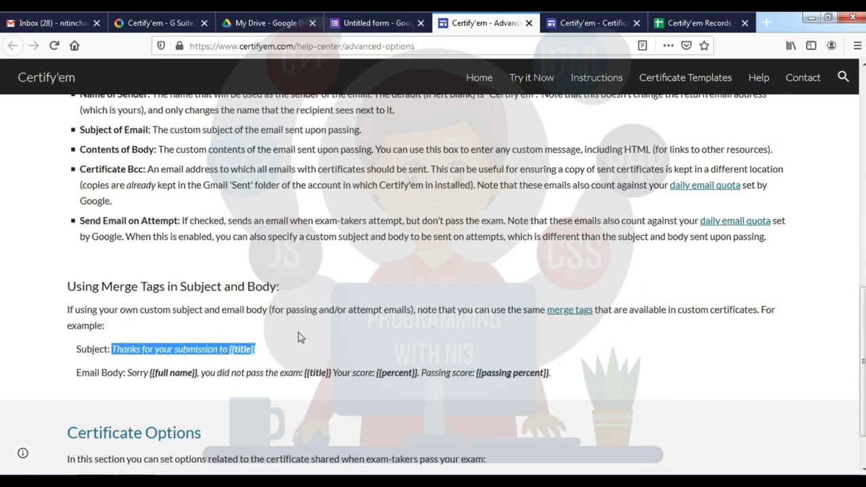
{"action": "left_click", "coordinate": [350, 23]}
{"action": "key", "text": "ctrl+Tab"}
Adapt the help example as the email body: "Congratulations!!!! {{full name}}, you pass the exam: {{title}} Your score: {{percent}}. Passing score: {{passing percent}}."
{"action": "left_click_drag", "start_coordinate": [129, 372], "coordinate": [605, 374]}
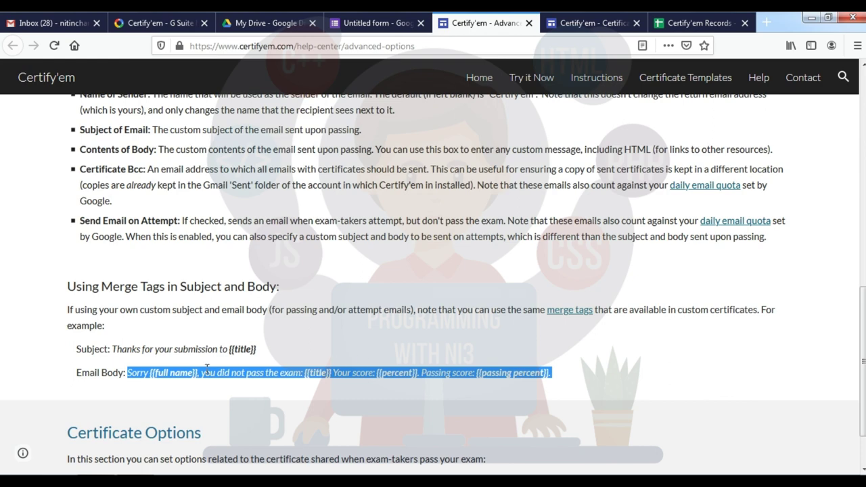
{"action": "left_click", "coordinate": [356, 19]}
{"action": "left_click", "coordinate": [293, 306]}
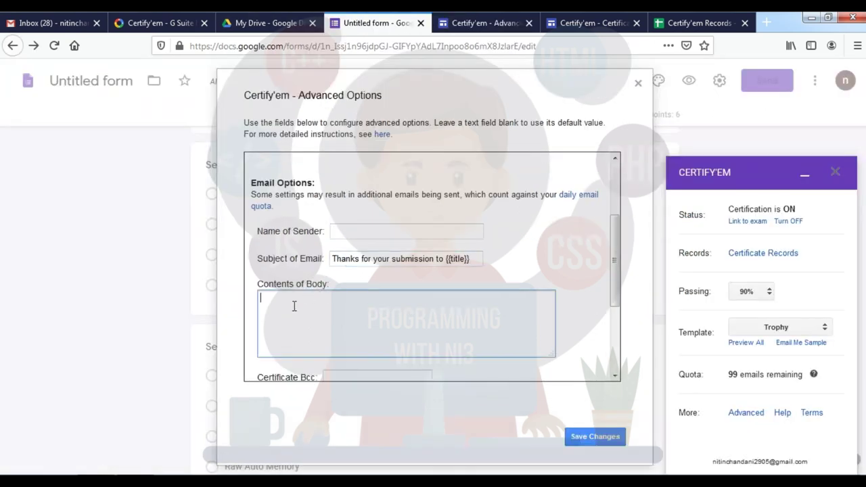
{"action": "type", "text": "Congratulations!!!! {{full name}}, you pass the exam: {{title}} Your score: {{percent}}. Passing score: {{passing percent}}."}
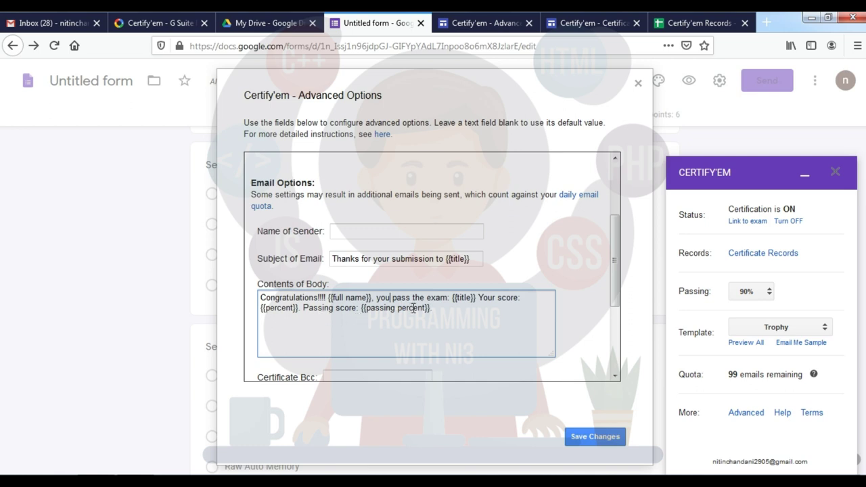
Add the line "Certificate id : {{certificate id}}" below the congratulations text in the email body, separated by blank space
{"action": "left_click", "coordinate": [455, 309]}
{"action": "key", "text": "Return"}
{"action": "key", "text": "Return"}
{"action": "type", "text": "Certificate id : {{certificate id}}"}
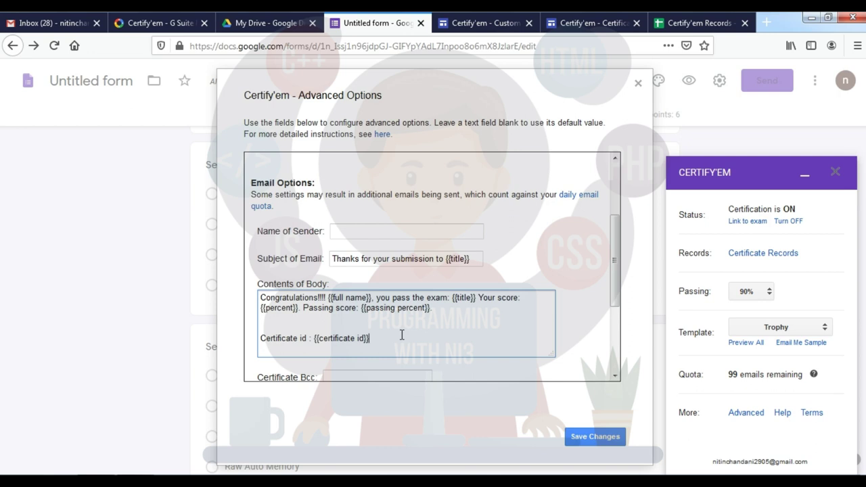